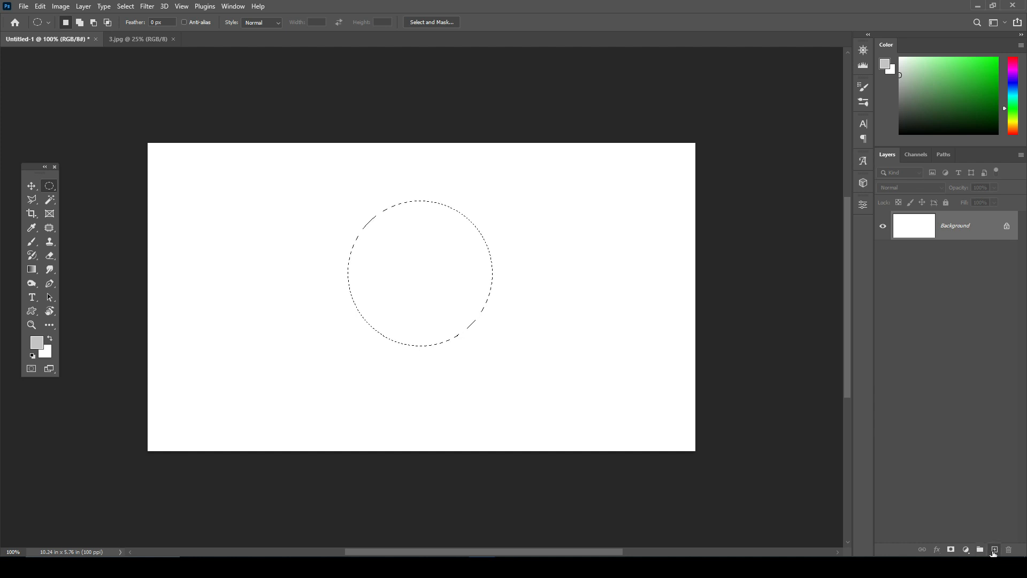
Fill the circular selection on Layer 1 with the light grey foreground colour and deselect it.
key("alt+BackSpace")
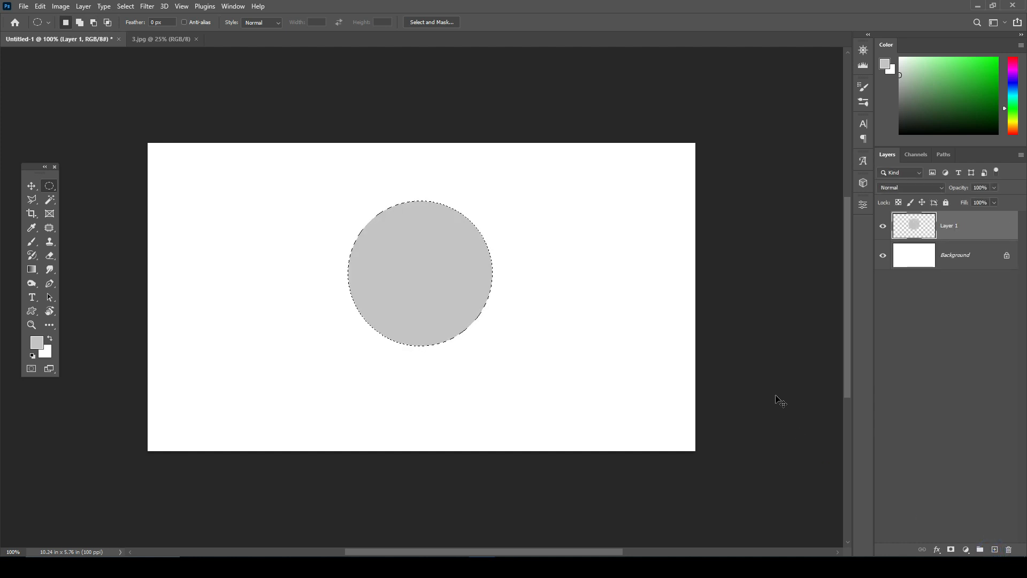
key("ctrl+d")
scroll(591, 369, "up", 2)
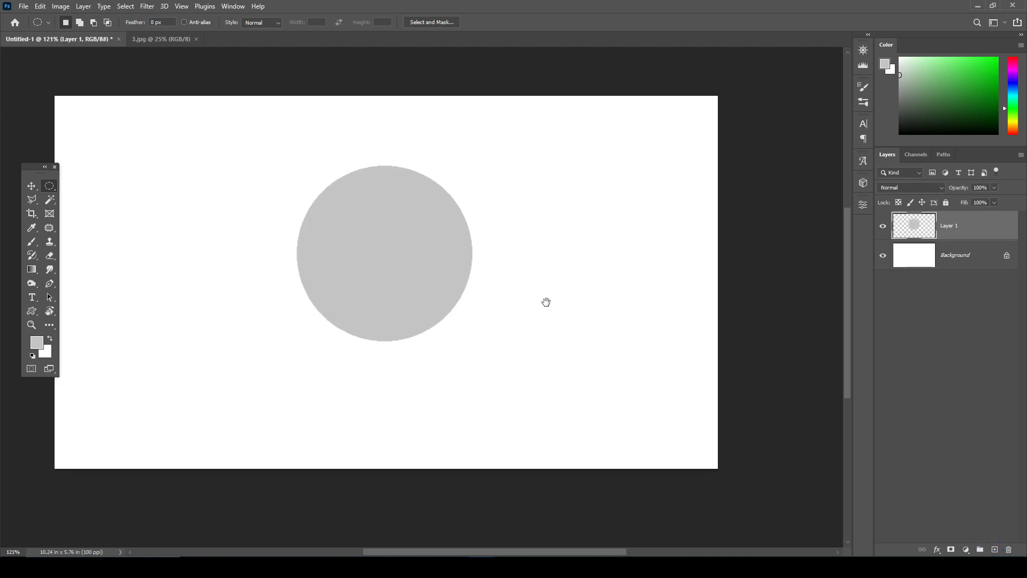
scroll(548, 300, "left", 3)
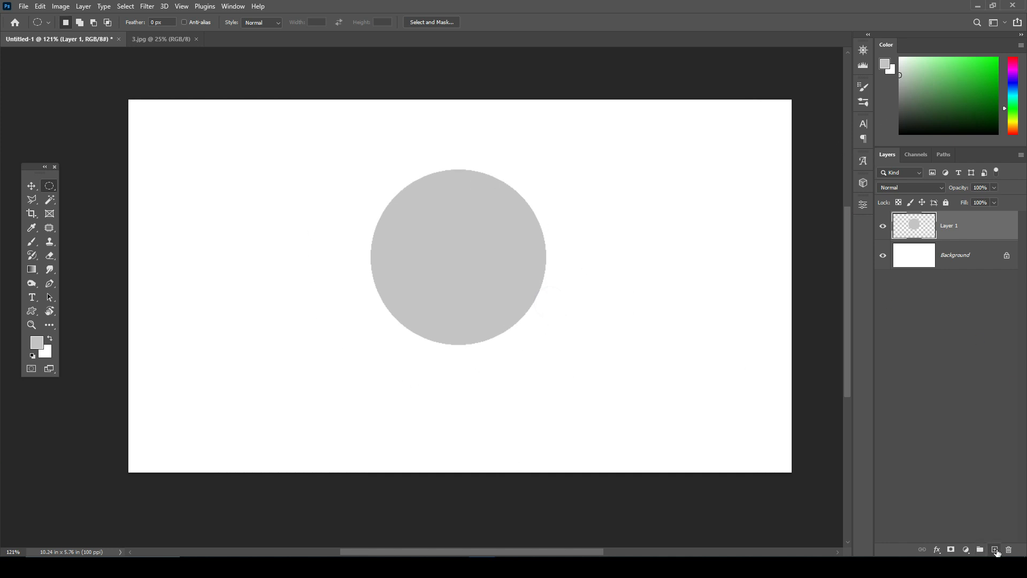
Add a new layer above the grey circle and choose black (000000) as the Brush tool's foreground colour.
left_click(995, 549)
left_click(31, 241)
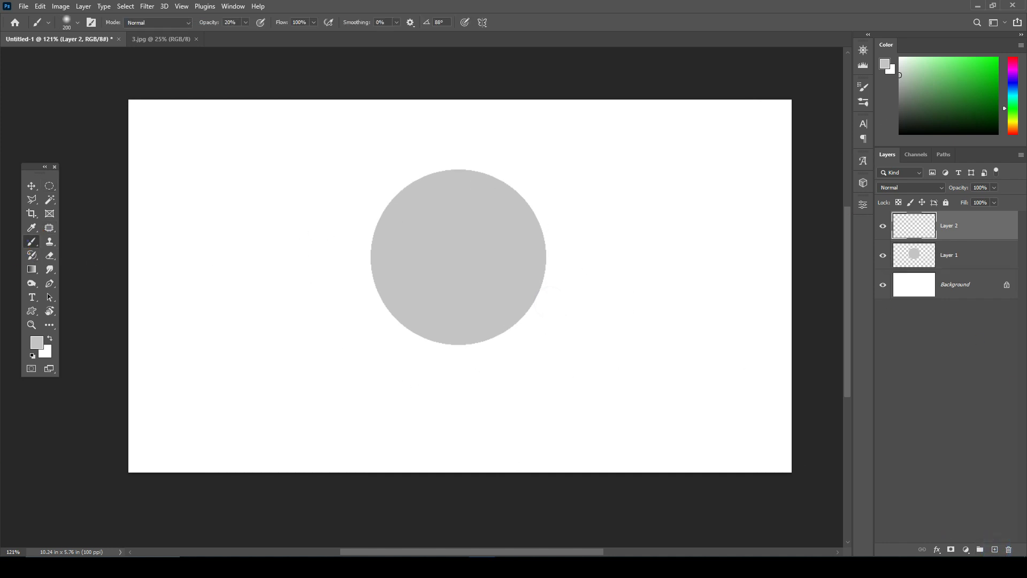
left_click(37, 342)
type("000000")
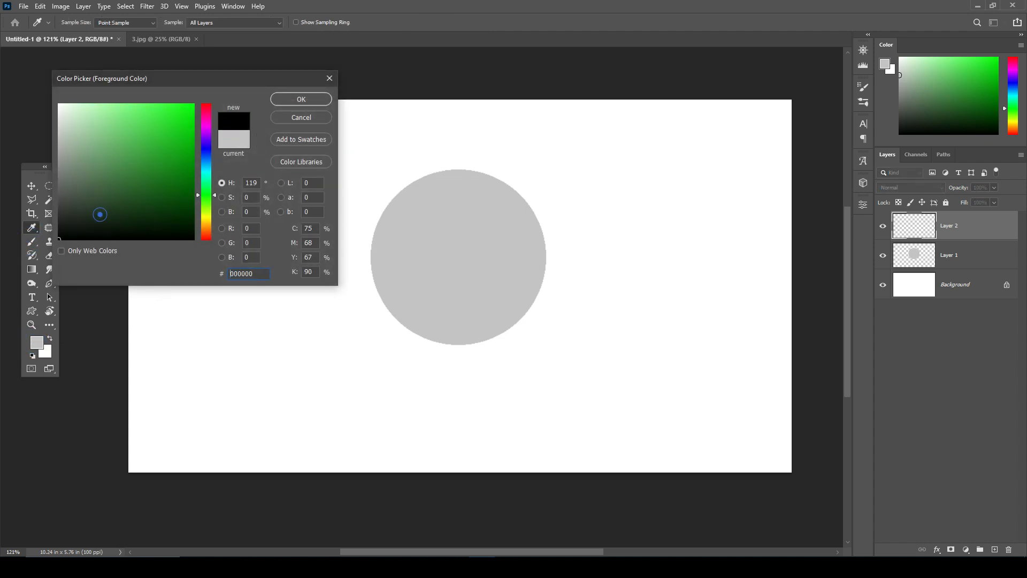
left_click(301, 99)
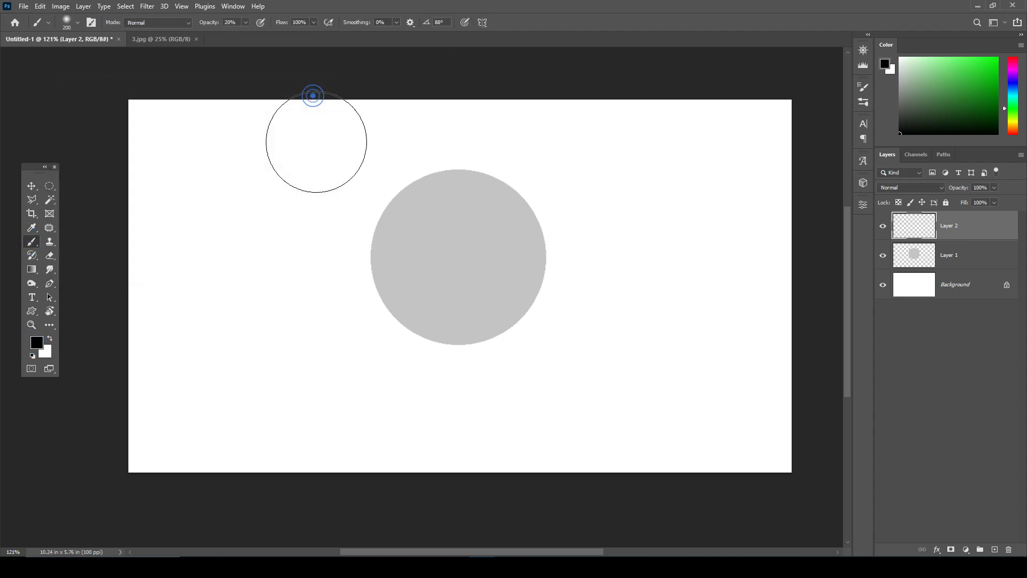
Set the brush flow to 10% and opacity to 100%, and try painting a black ring around the circle, undoing the stroke.
left_click(312, 25)
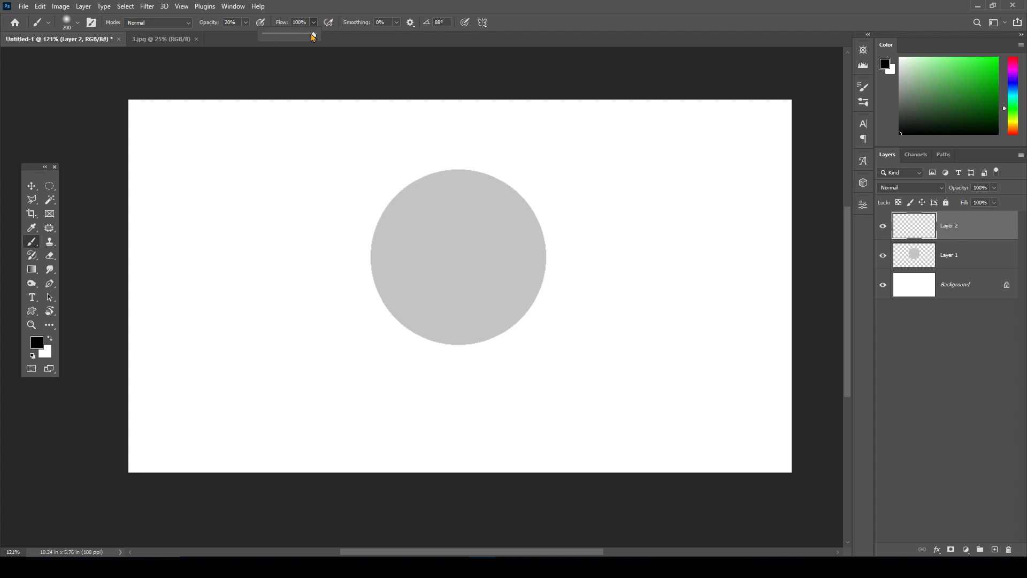
left_click_drag(313, 35, 284, 34)
left_click(246, 25)
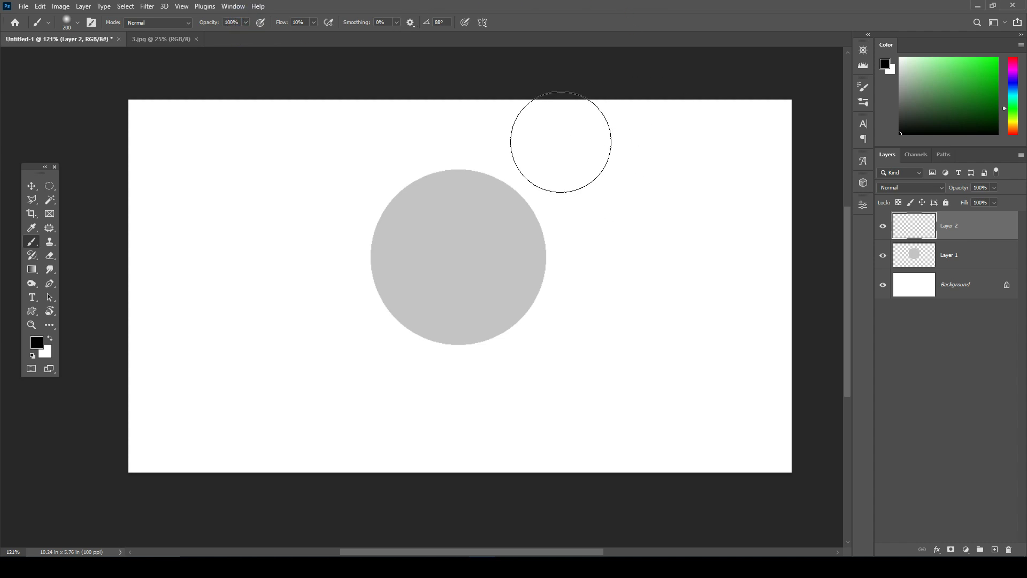
mouse_move(551, 138)
left_mouse_down()
mouse_move(583, 197)
mouse_move(588, 258)
mouse_move(577, 308)
mouse_move(543, 352)
mouse_move(467, 380)
mouse_move(411, 378)
mouse_move(364, 337)
mouse_move(340, 236)
mouse_move(357, 177)
mouse_move(398, 148)
mouse_move(479, 133)
mouse_move(544, 143)
mouse_move(603, 200)
mouse_move(660, 348)
left_mouse_up()
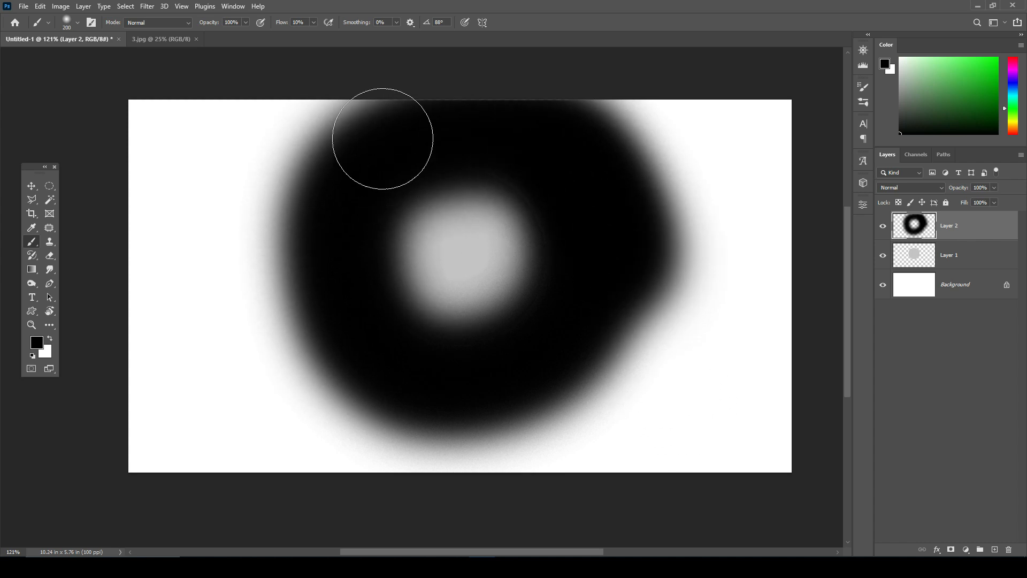
key("ctrl+z")
Set the brush opacity to 45% and paint a soft black ring over and around the circle's edge on Layer 2.
left_click(246, 23)
left_click_drag(244, 35, 220, 45)
mouse_move(519, 148)
left_mouse_down()
mouse_move(579, 249)
mouse_move(499, 371)
mouse_move(362, 305)
mouse_move(390, 178)
mouse_move(540, 158)
left_mouse_up()
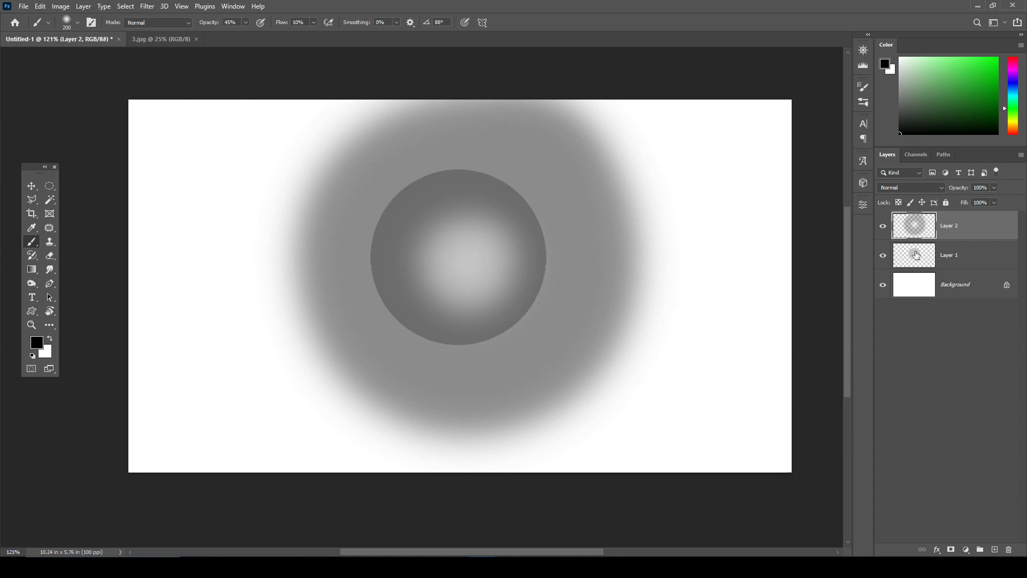
Select the outline of Layer 1's circle, invert the selection, delete Layer 2's shading outside the circle, and deselect.
mouse_move(915, 255)
left_mouse_down()
mouse_move(919, 275)
mouse_move(917, 261)
left_mouse_up()
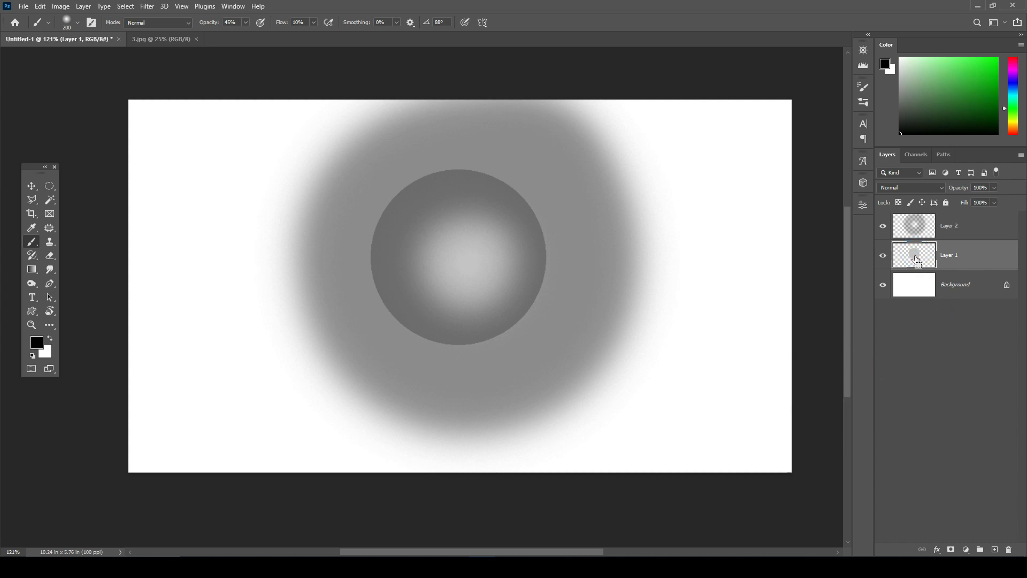
left_click(916, 260, "ctrl")
left_click(912, 228)
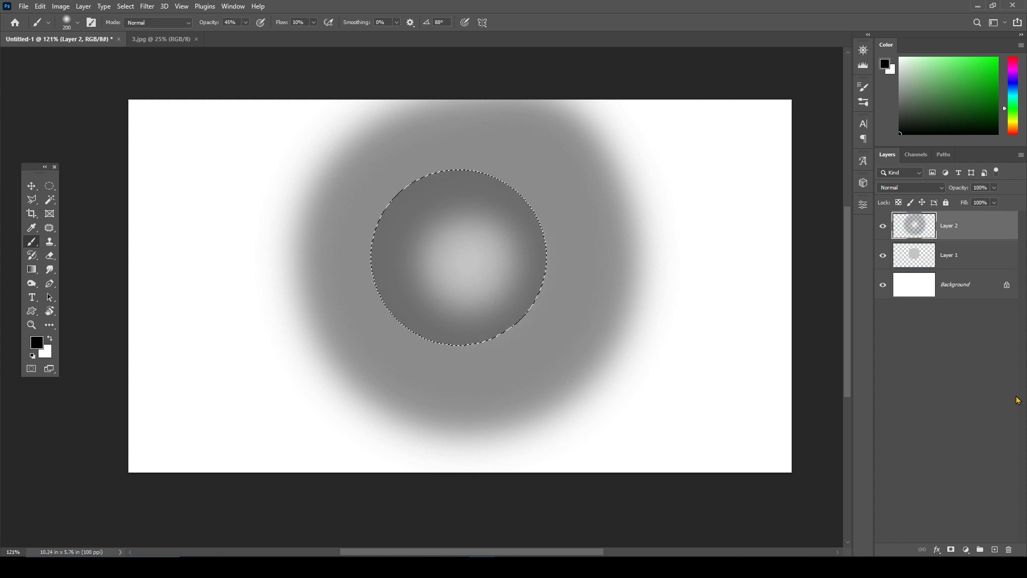
key("ctrl+shift+i")
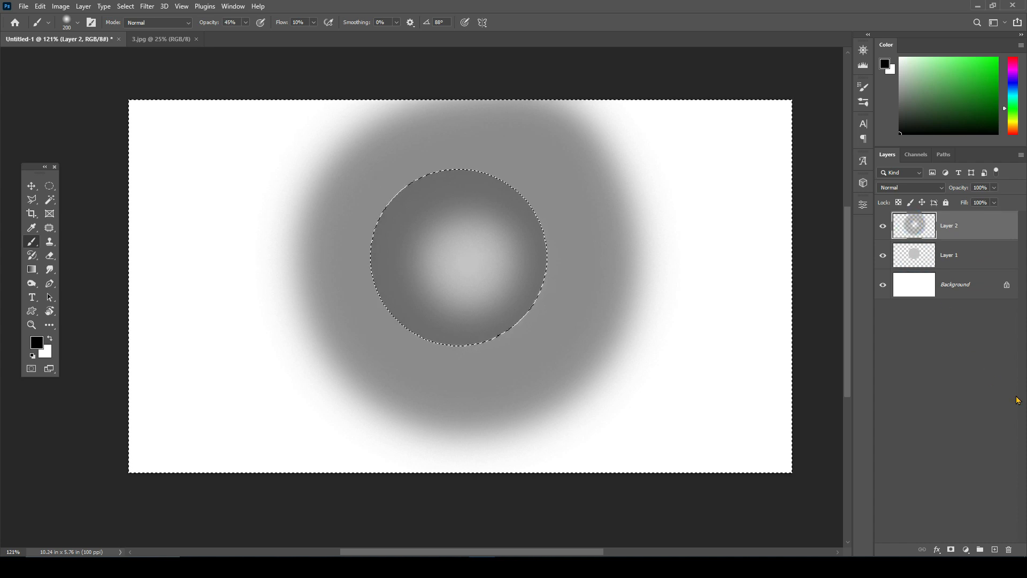
key("Delete")
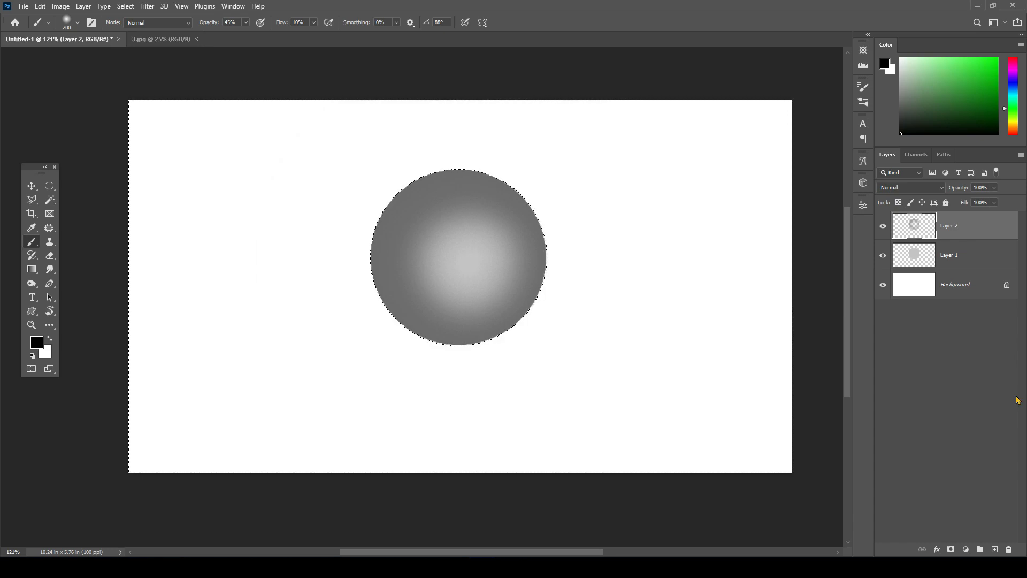
key("ctrl+d")
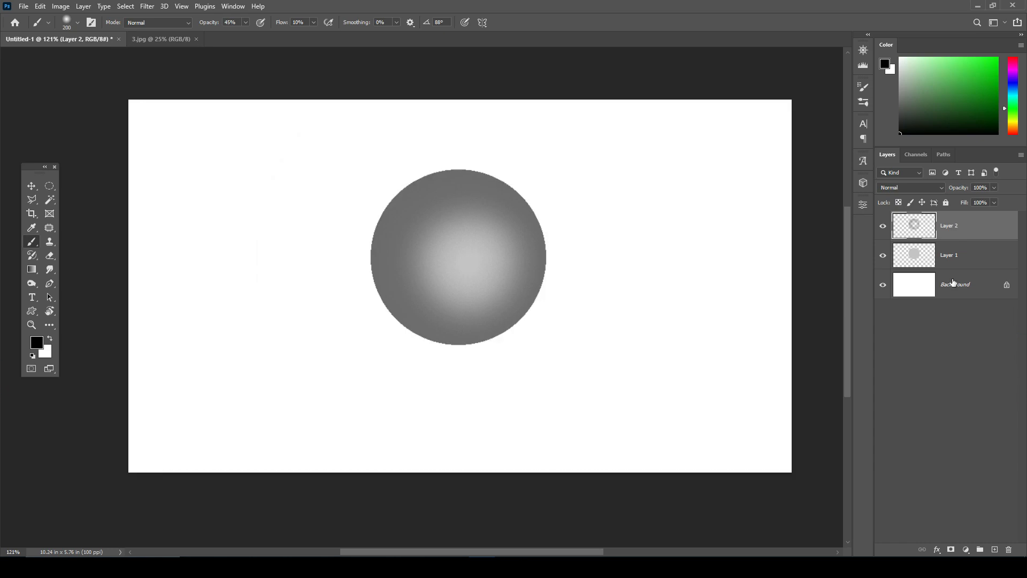
Try moving the trimmed shading off the circle, undo the move and the trimming of Layer 2, and clear the selection.
key("v")
mouse_move(523, 246)
left_mouse_down()
mouse_move(601, 206)
mouse_move(597, 198)
left_mouse_up()
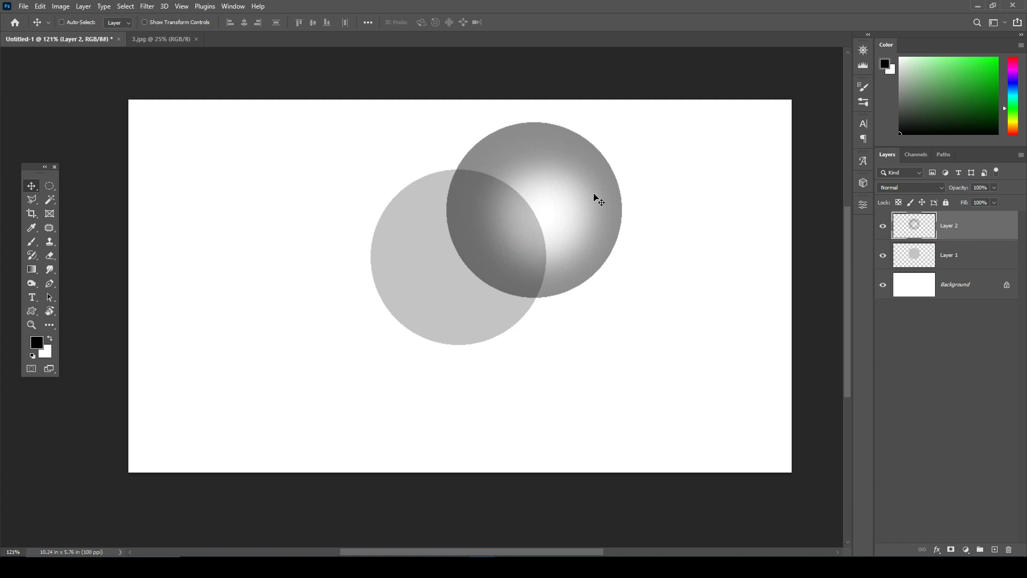
key("ctrl+z")
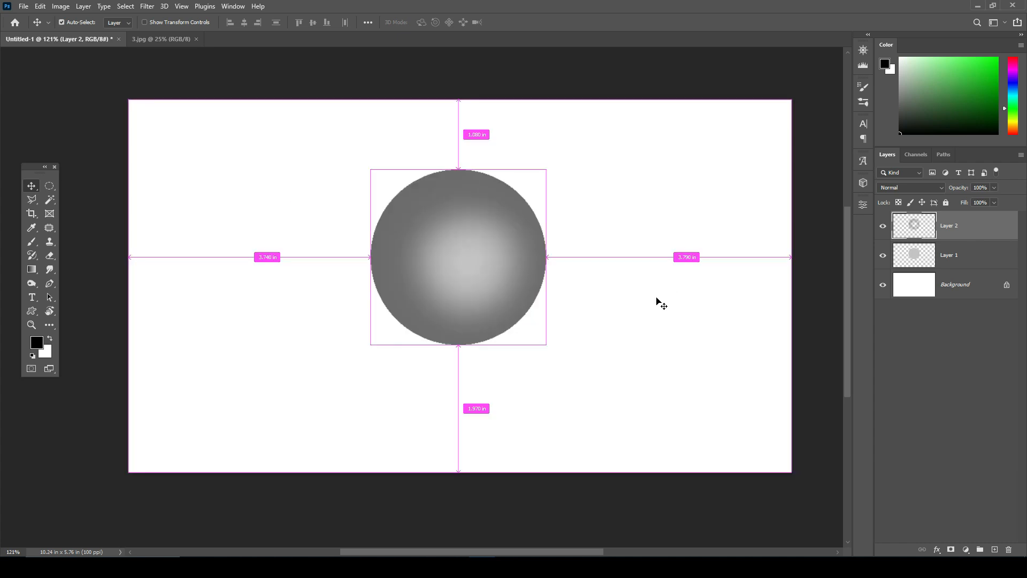
key("ctrl+z")
key("ctrl+z")
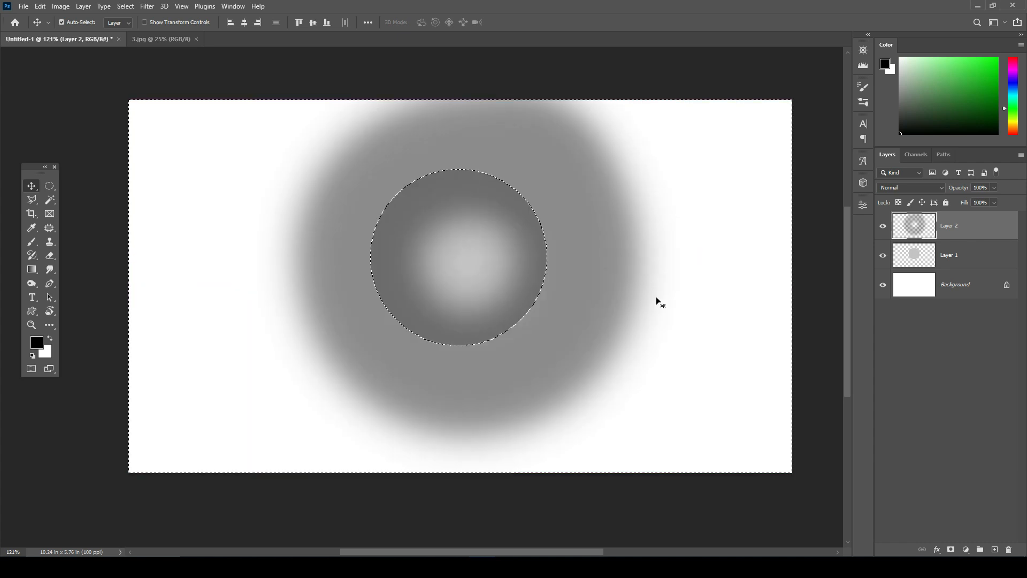
key("ctrl+d")
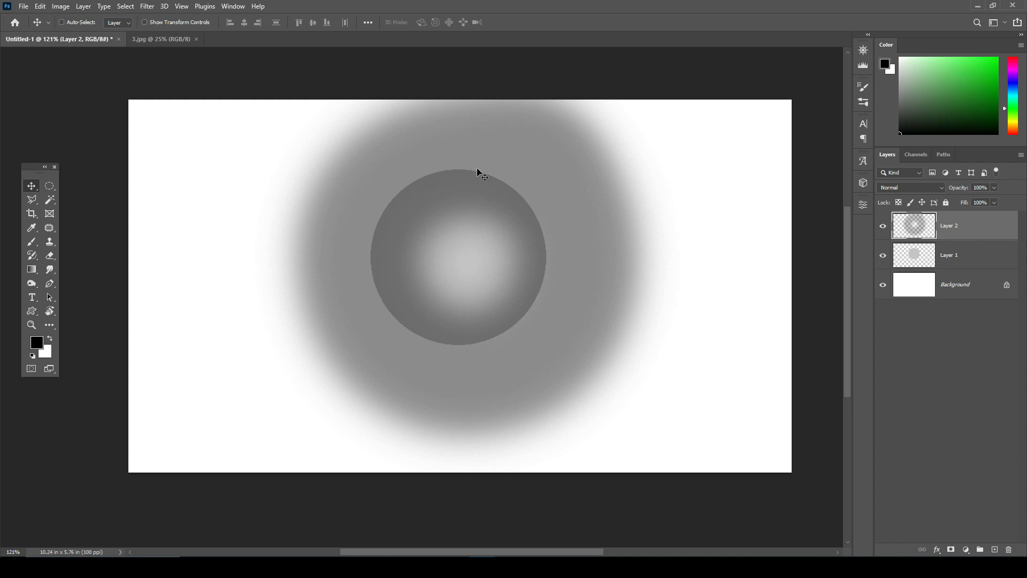
Clip Layer 2 to the circle on Layer 1, and test moving the shading inside the clip, undoing the move.
left_click(966, 236, "alt")
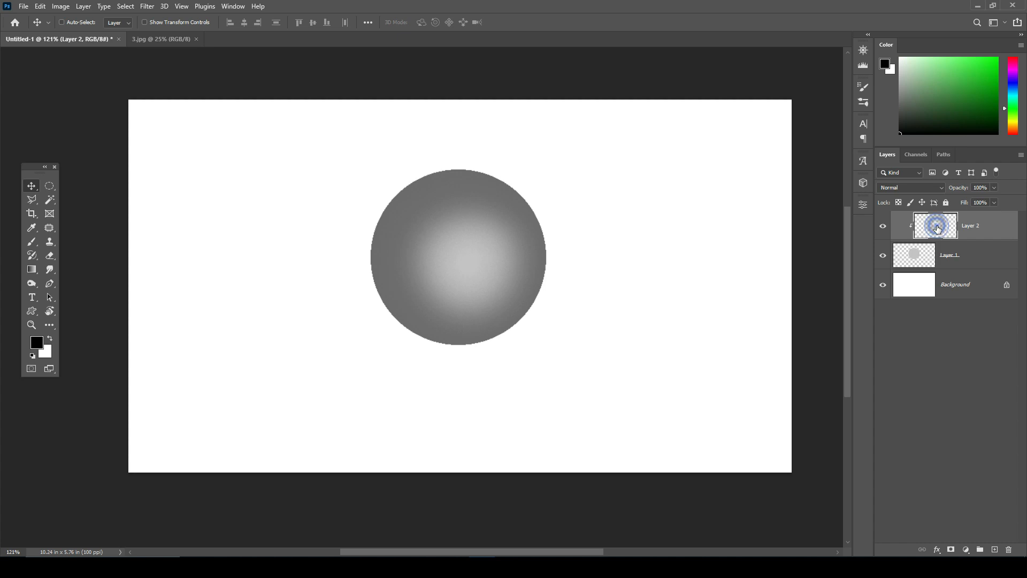
left_click_drag(506, 275, 482, 239)
key("ctrl+z")
Hide and show Layer 1 to examine how the clipped shading depends on it.
left_click(883, 258)
left_click(883, 259)
left_click(883, 258)
left_click(882, 258)
Delete the shading layer and replace it with a new empty layer clipped to the circle on Layer 1.
left_click_drag(993, 227, 1010, 550)
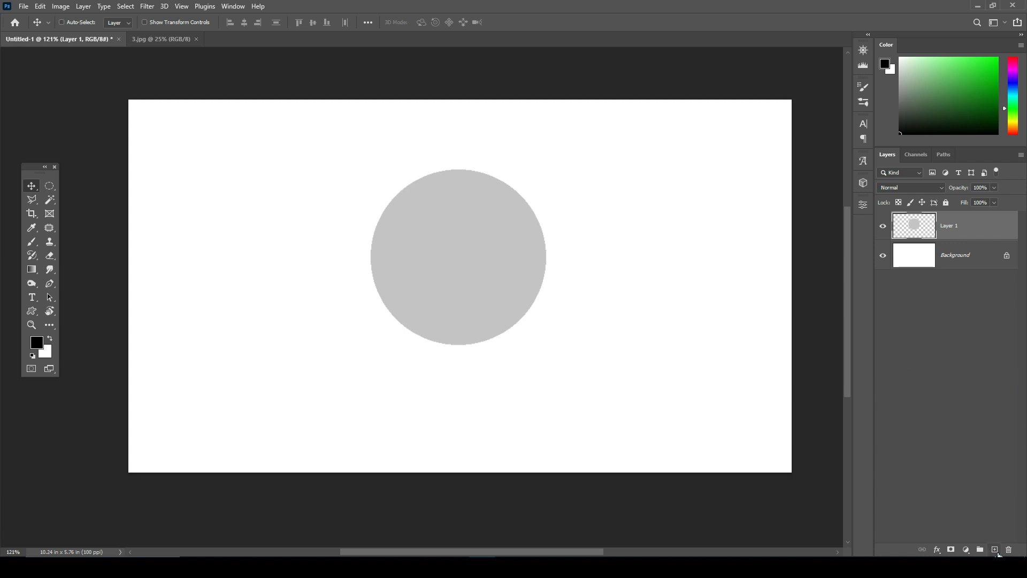
left_click(994, 550)
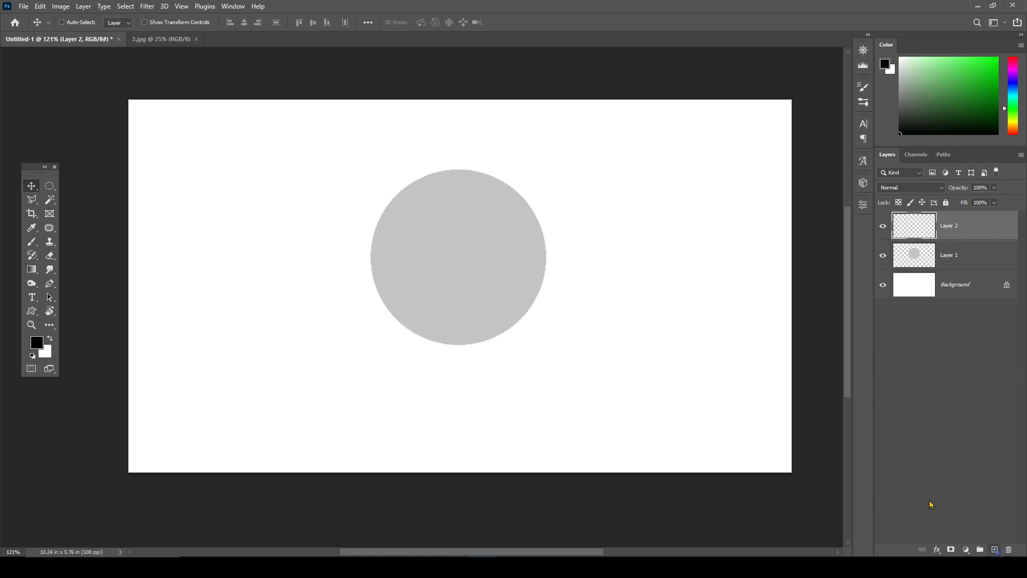
left_click(963, 235, "alt")
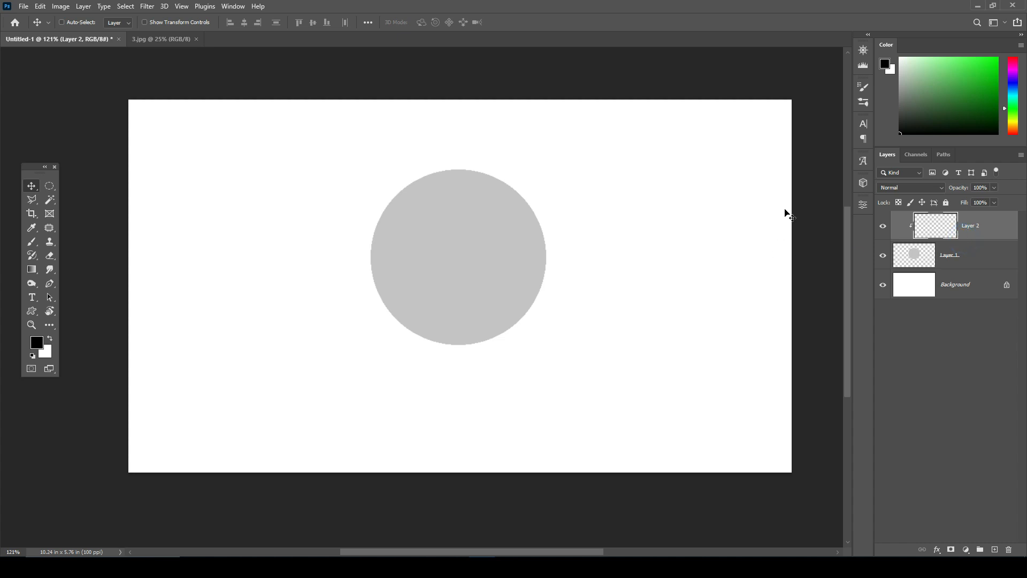
key("ctrl+z")
key("z")
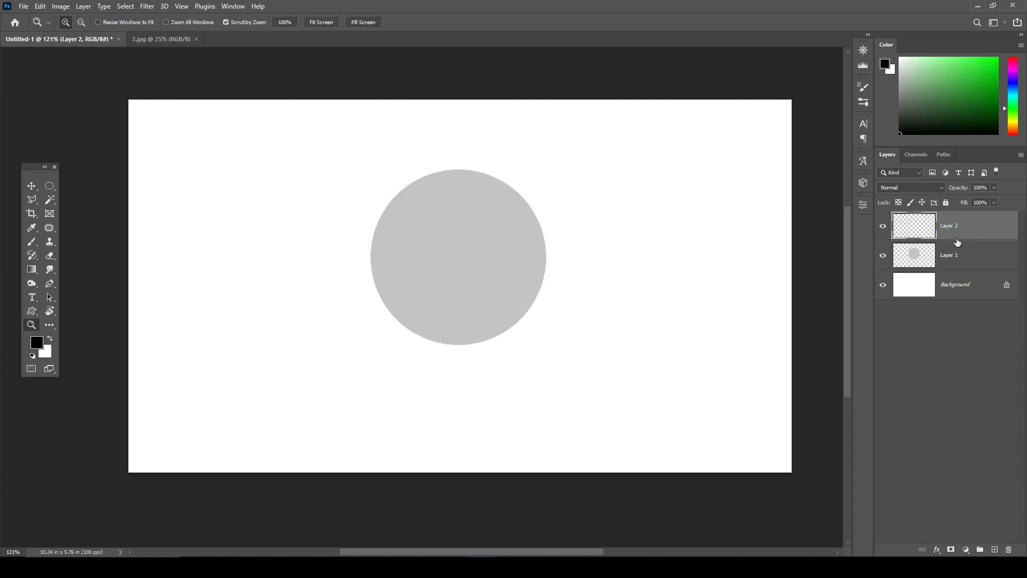
key("ctrl+alt+g")
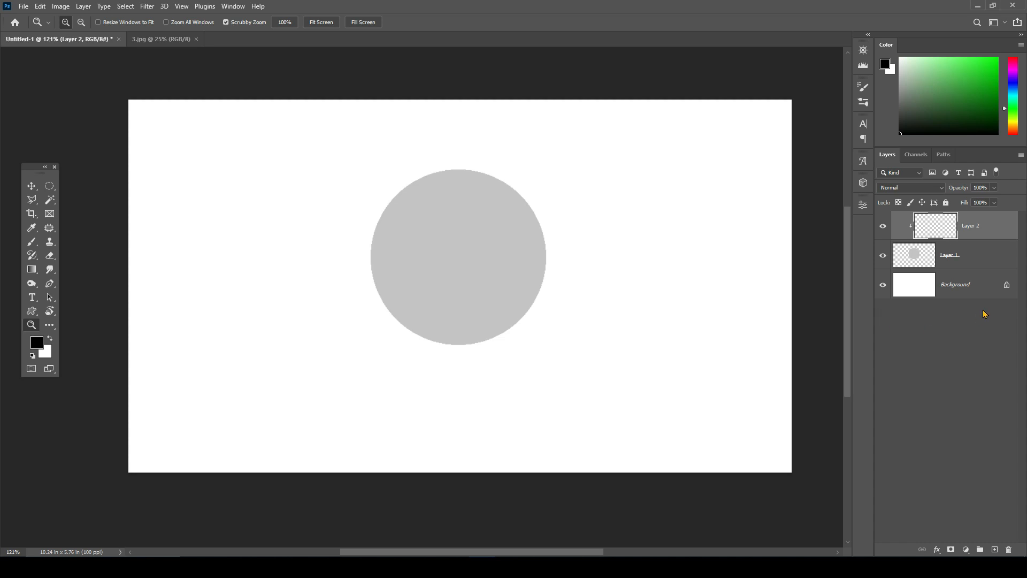
Reduce the brush size to 100 and paint soft black shading along the circle's edge on the clipped Layer 2.
left_click(31, 241)
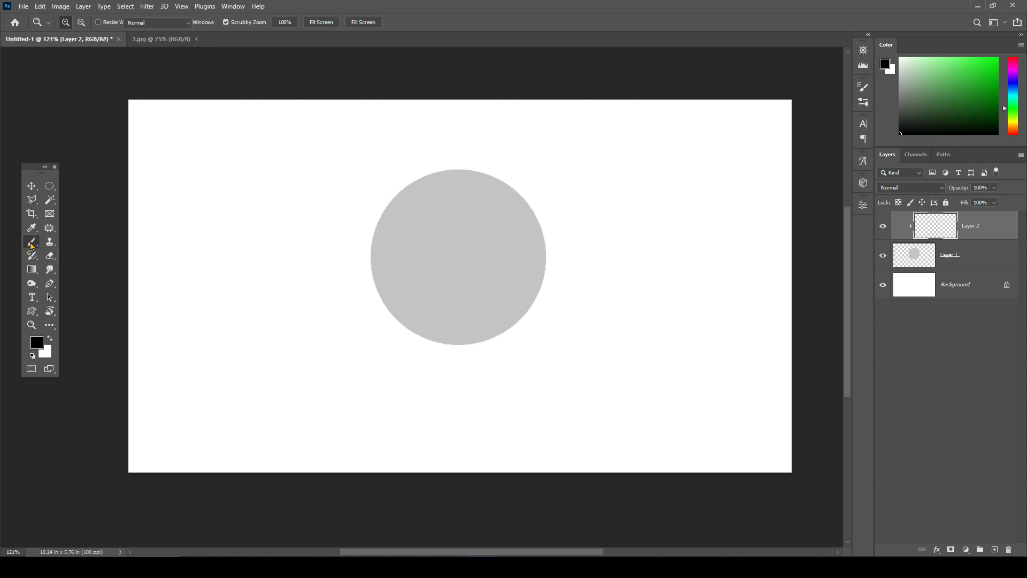
key("bracketleft")
key("bracketleft")
key("bracketleft")
key("bracketleft")
key("bracketleft")
key("bracketleft")
key("bracketleft")
key("bracketleft")
key("bracketleft")
key("bracketleft")
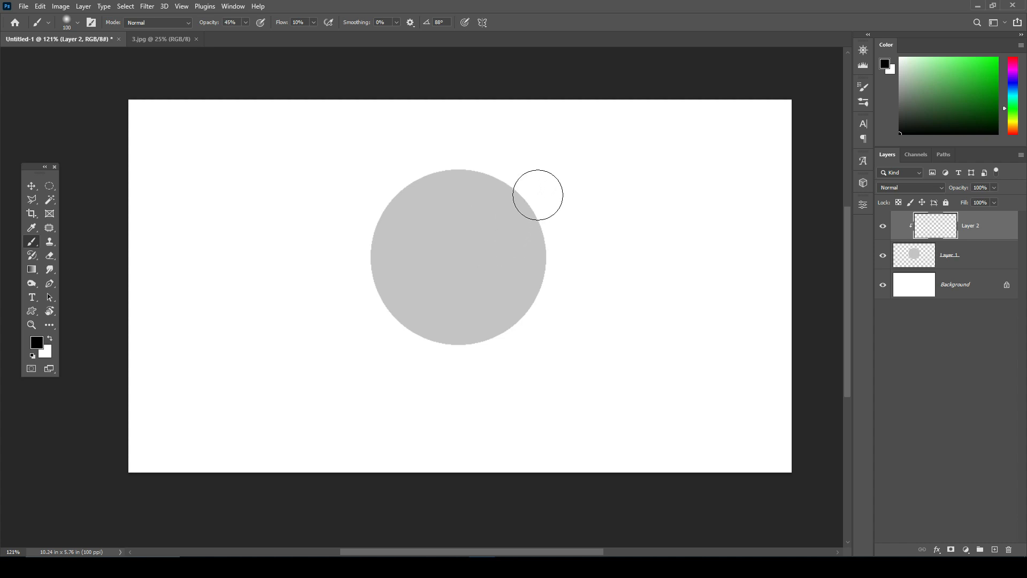
mouse_move(520, 176)
left_mouse_down()
mouse_move(548, 206)
mouse_move(557, 259)
mouse_move(529, 323)
mouse_move(423, 358)
mouse_move(355, 273)
mouse_move(392, 175)
mouse_move(499, 154)
mouse_move(523, 174)
left_mouse_up()
Enlarge the brush, darken the circle's lower-right edge in black, and undo the last stroke that spreads too far inward.
key("bracketright")
key("bracketright")
key("bracketright")
mouse_move(603, 273)
left_mouse_down()
mouse_move(548, 340)
mouse_move(403, 404)
mouse_move(480, 382)
mouse_move(598, 181)
mouse_move(530, 380)
mouse_move(556, 378)
mouse_move(553, 324)
mouse_move(499, 305)
mouse_move(574, 358)
mouse_move(514, 314)
left_mouse_up()
key("bracketright")
key("bracketright")
key("bracketright")
key("bracketleft")
key("bracketleft")
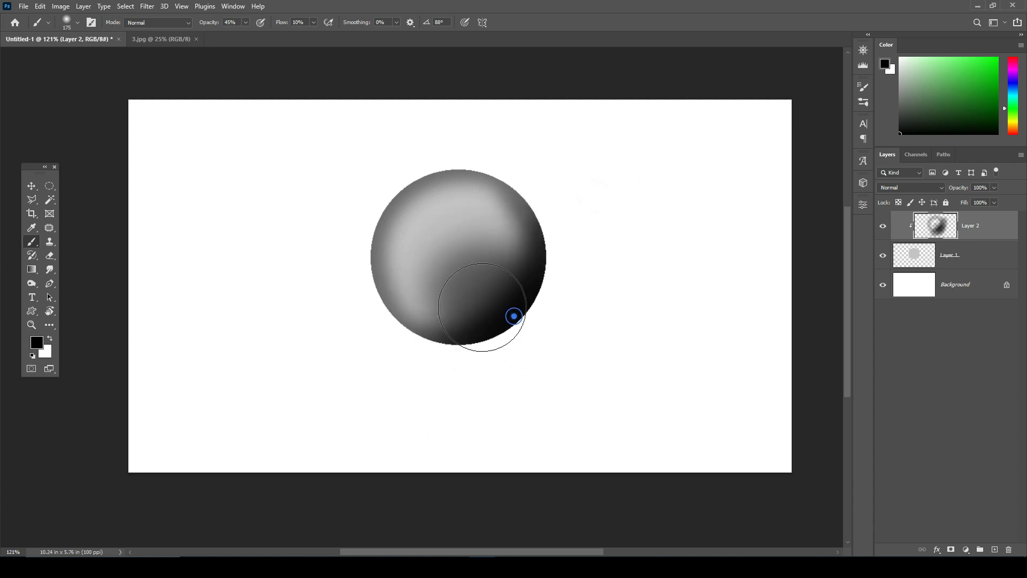
key("ctrl+z")
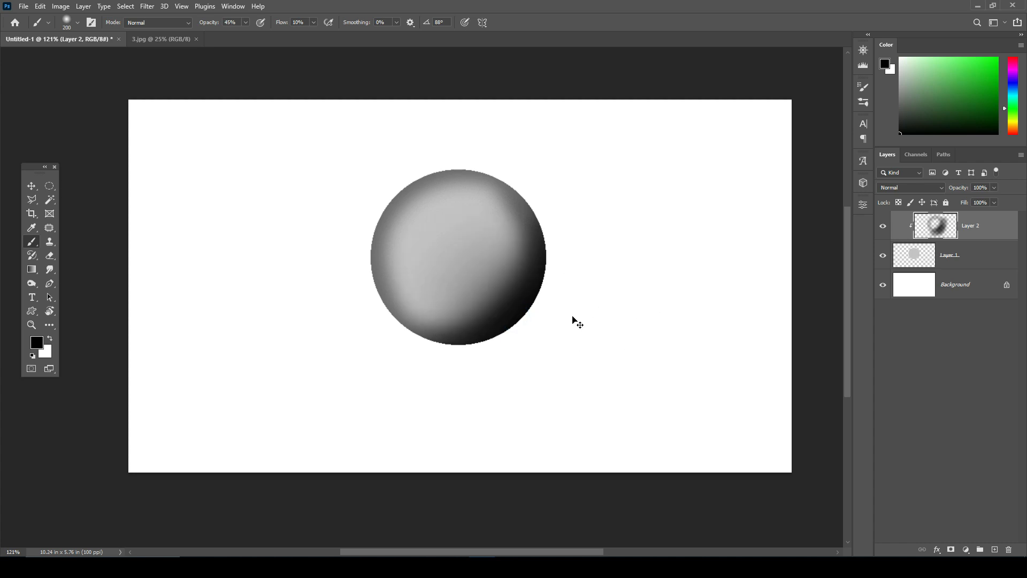
Darken the circle's right side with a size 200 black brush, and compare the result by hiding and showing Layer 2.
left_click_drag(522, 277, 488, 374)
key("ctrl+z")
left_click_drag(544, 183, 562, 230)
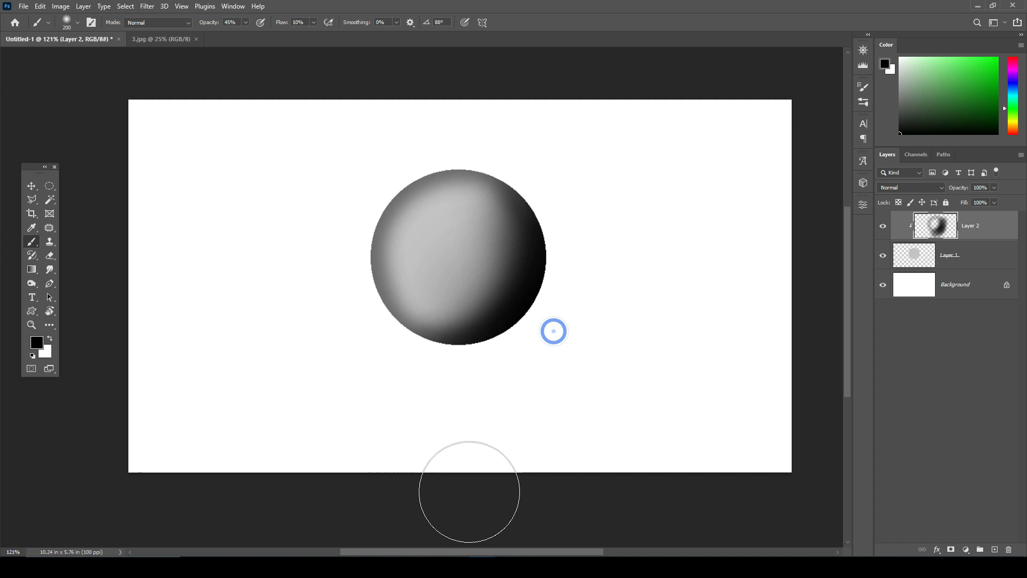
left_click(883, 225)
left_click(883, 226)
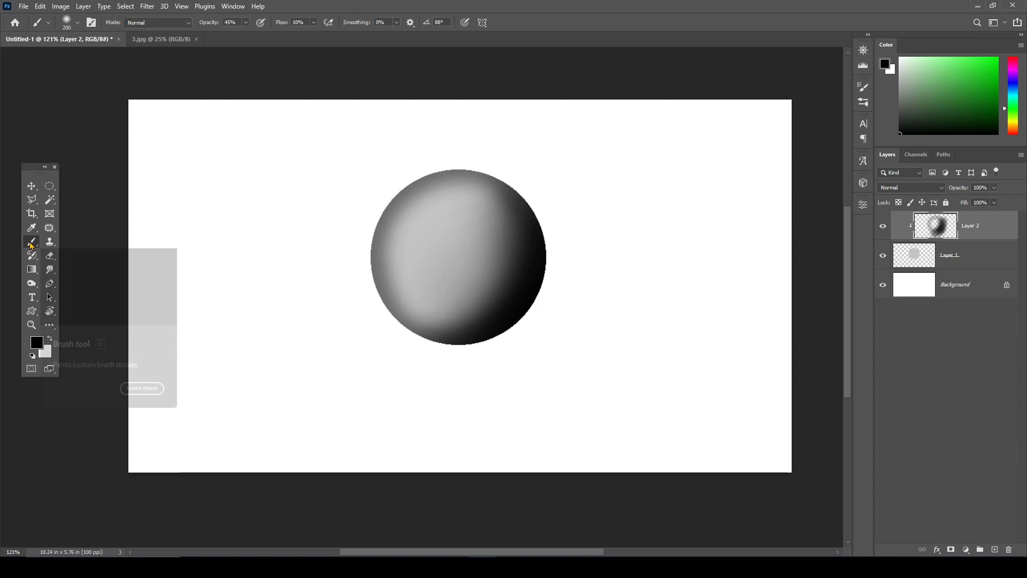
Set the brush's foreground colour to mid grey (727272) and paint over the circle's upper-left side on Layer 2.
left_click(32, 242)
left_click(36, 342)
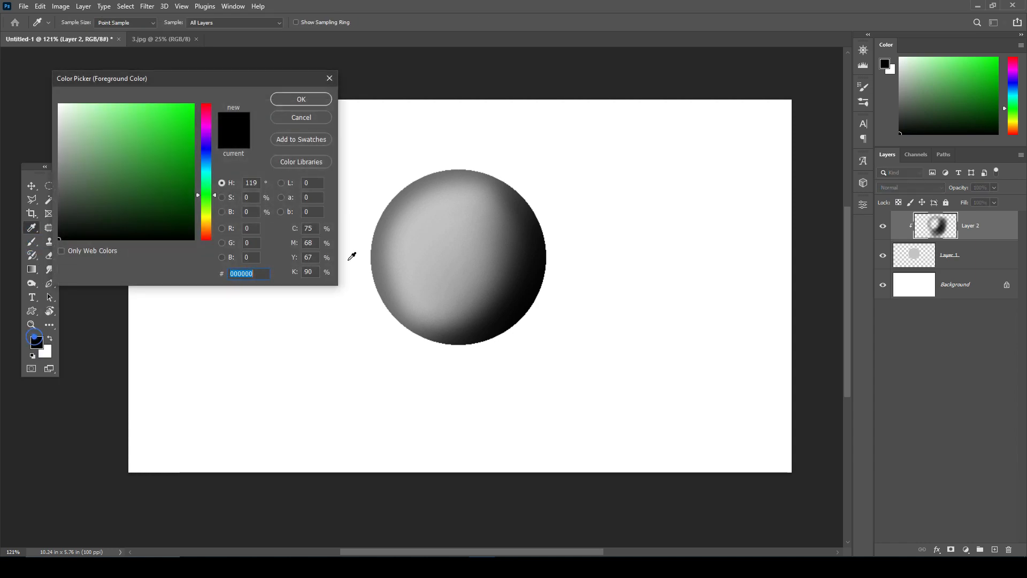
left_click_drag(64, 158, 55, 183)
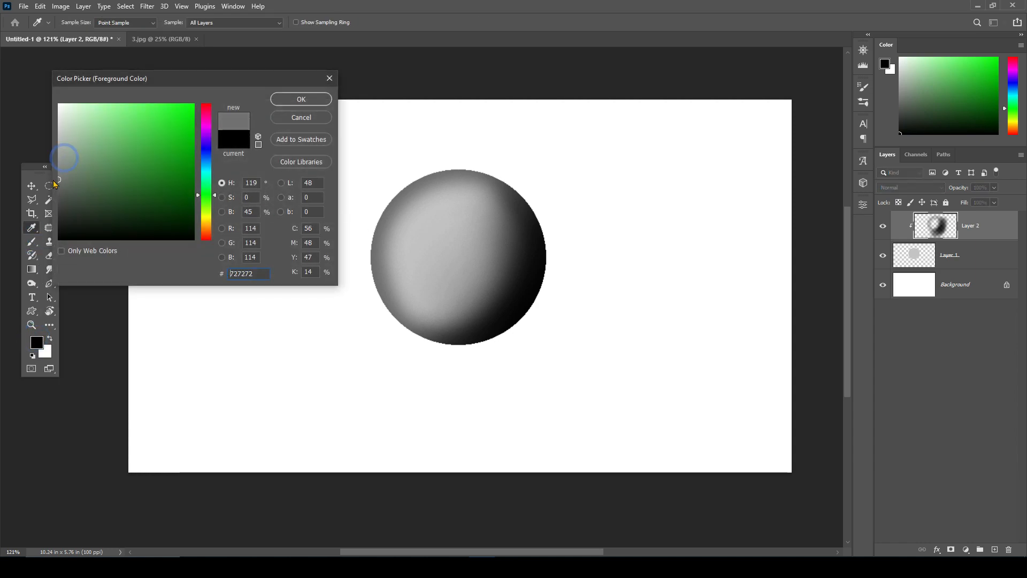
left_click(289, 98)
mouse_move(418, 147)
left_mouse_down()
mouse_move(330, 237)
mouse_move(376, 200)
mouse_move(399, 203)
mouse_move(413, 214)
mouse_move(385, 264)
left_mouse_up()
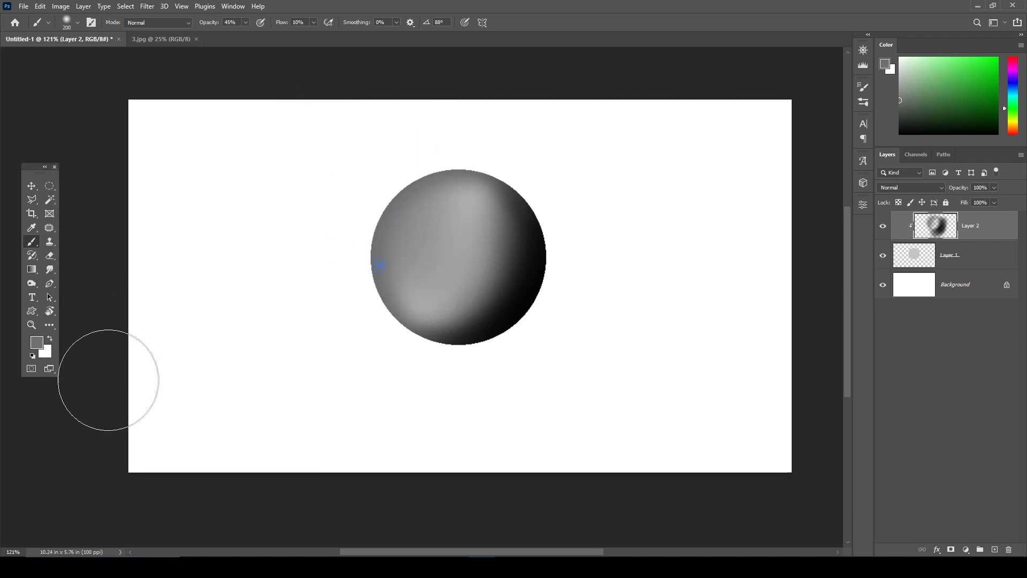
left_click(477, 162)
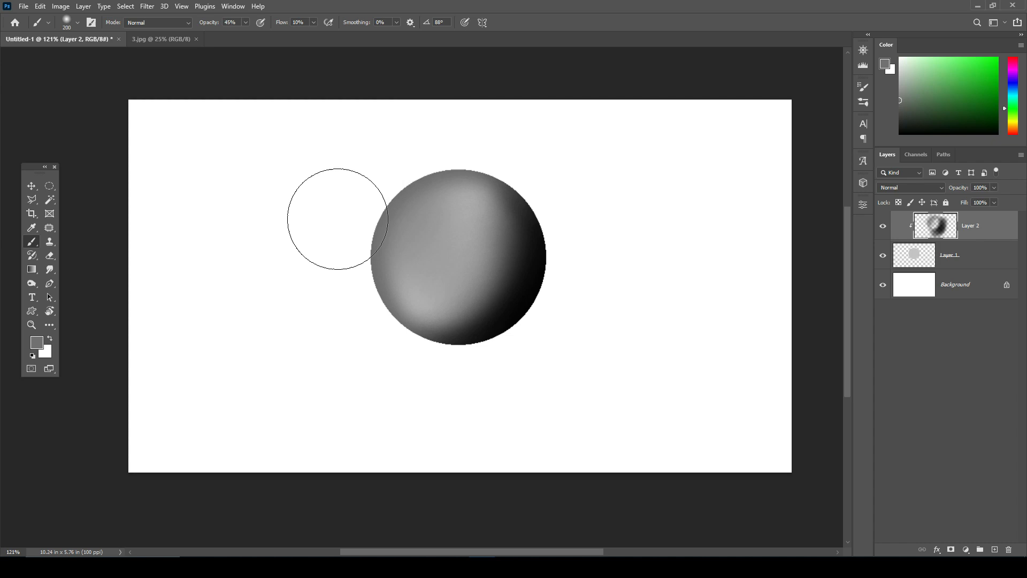
Add a new layer clipped to the circle and paint soft pink light along the circle's left and upper-left edge.
left_click(994, 551)
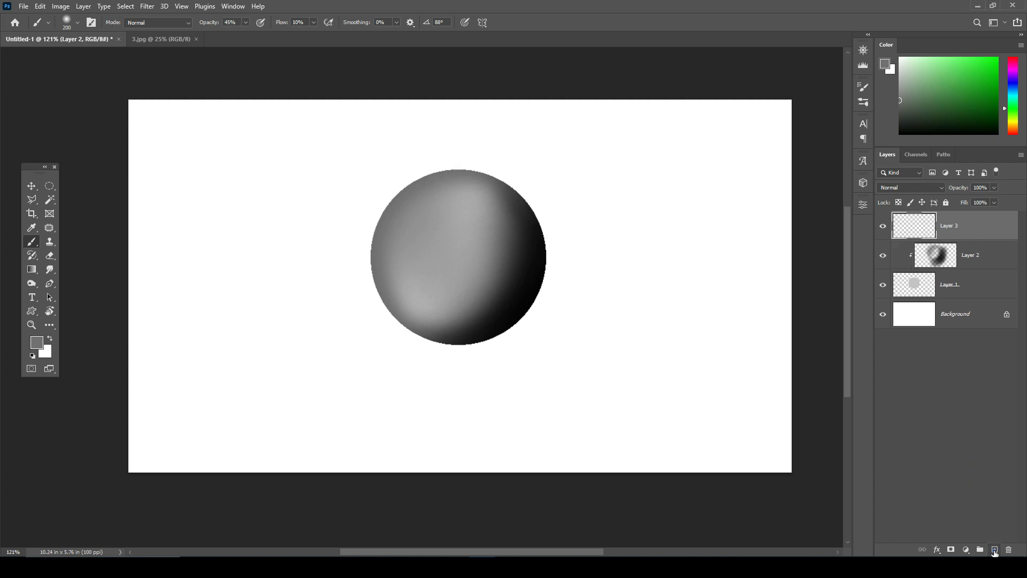
left_click(974, 237, "alt")
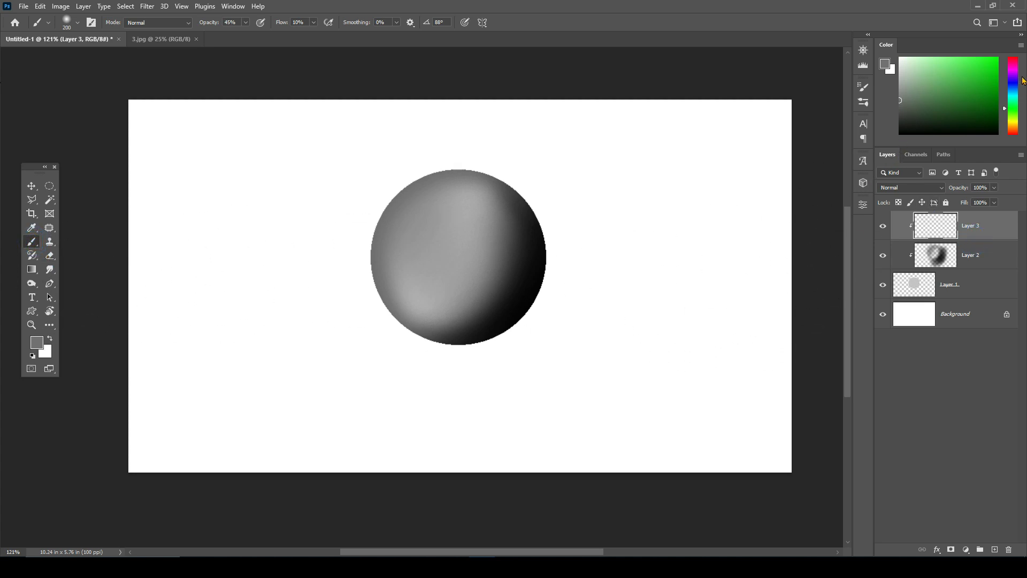
left_click(1013, 61)
left_click(972, 56)
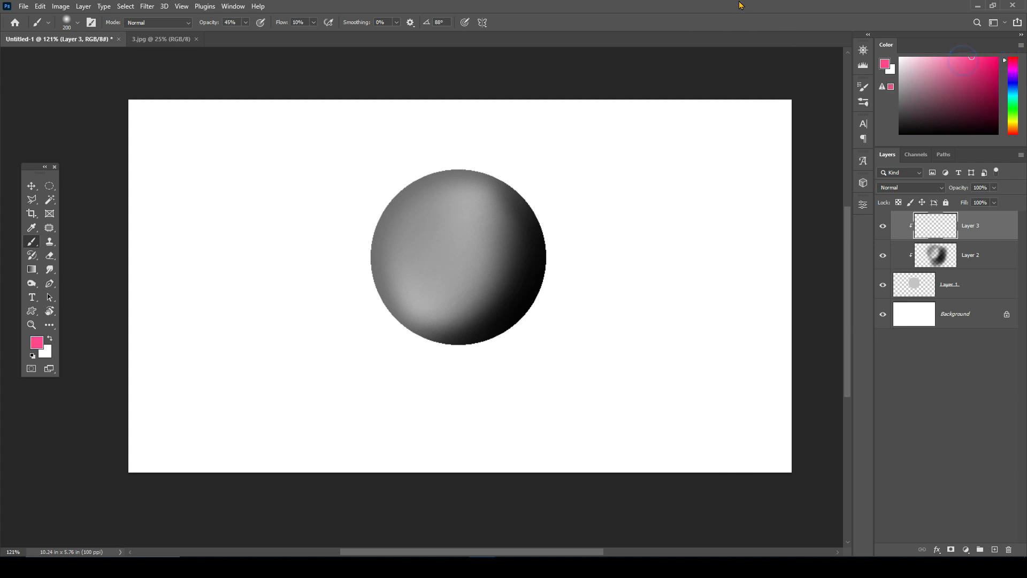
mouse_move(415, 128)
left_mouse_down()
mouse_move(326, 183)
mouse_move(275, 259)
left_mouse_up()
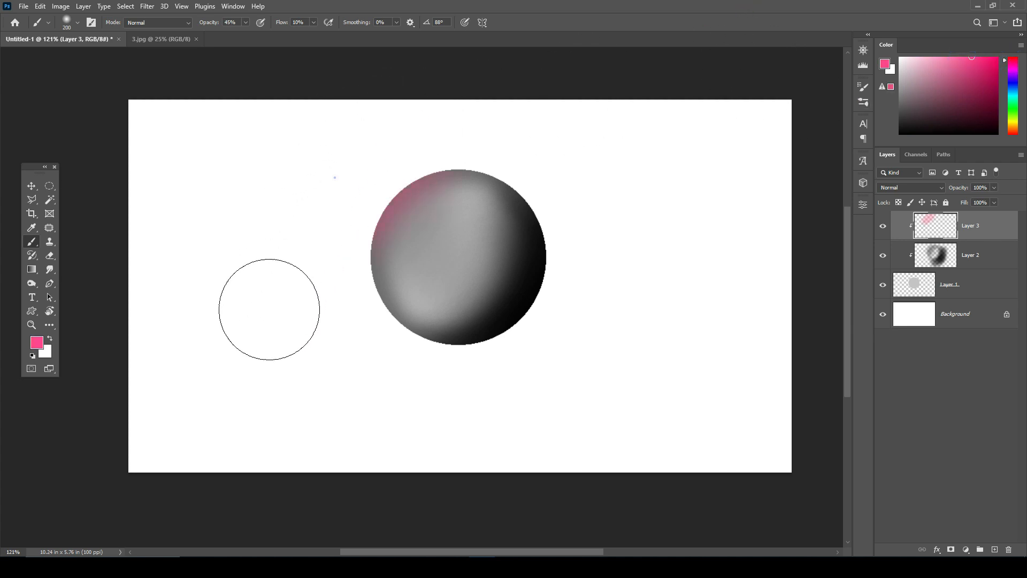
mouse_move(269, 309)
left_mouse_down()
mouse_move(294, 276)
mouse_move(298, 383)
left_mouse_up()
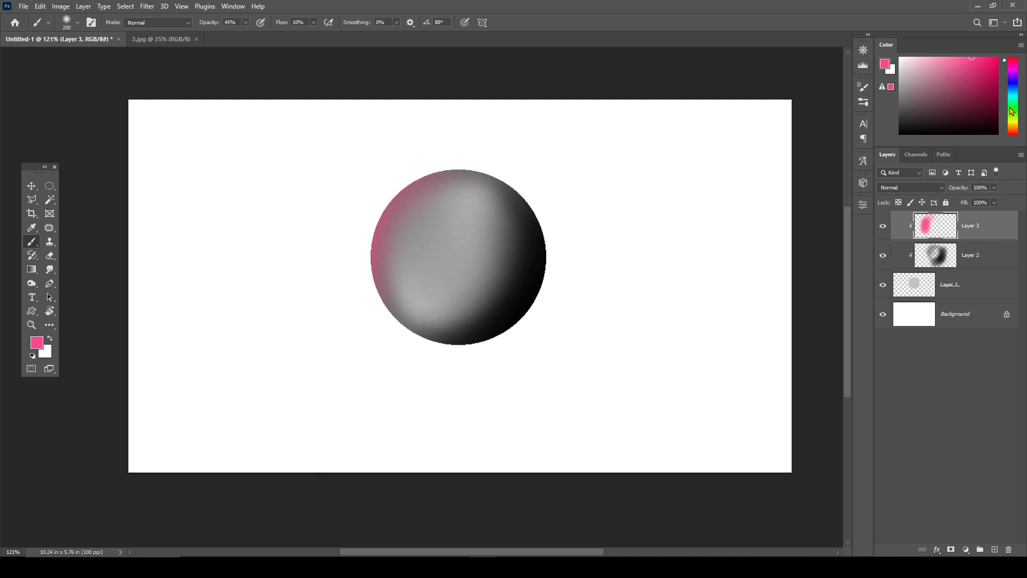
Paint soft bright green over the circle's upper-right side on another new layer, and clip that layer to the circle.
left_click(1011, 107)
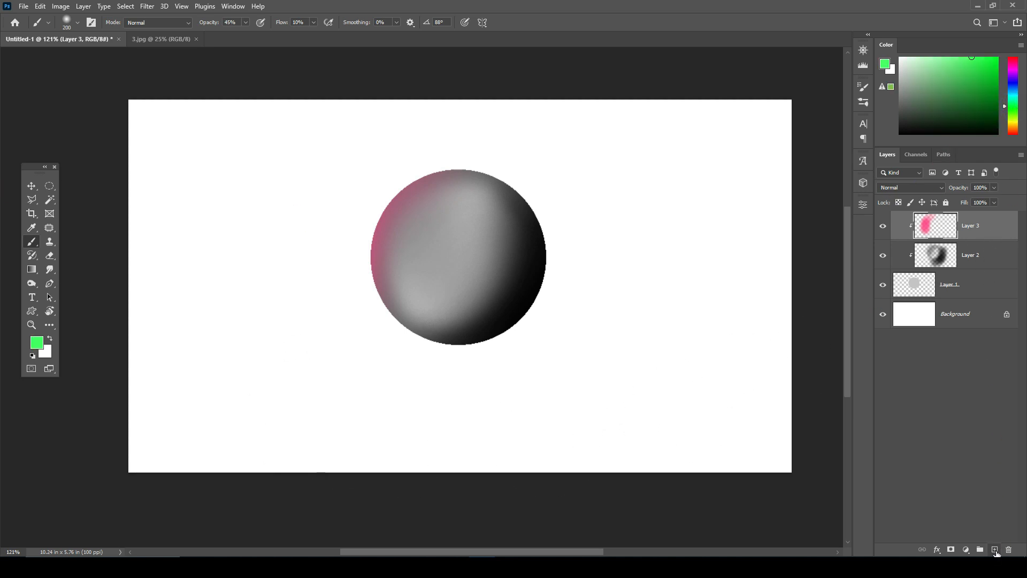
left_click(995, 552)
mouse_move(516, 126)
left_mouse_down()
mouse_move(585, 180)
mouse_move(538, 139)
left_mouse_up()
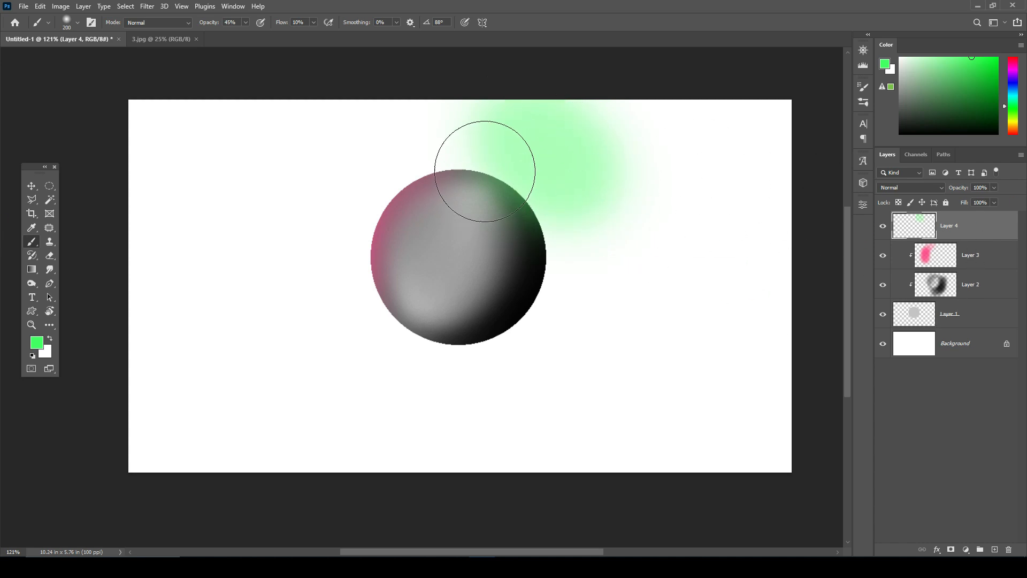
mouse_move(492, 144)
left_mouse_down()
mouse_move(545, 155)
mouse_move(646, 307)
left_mouse_up()
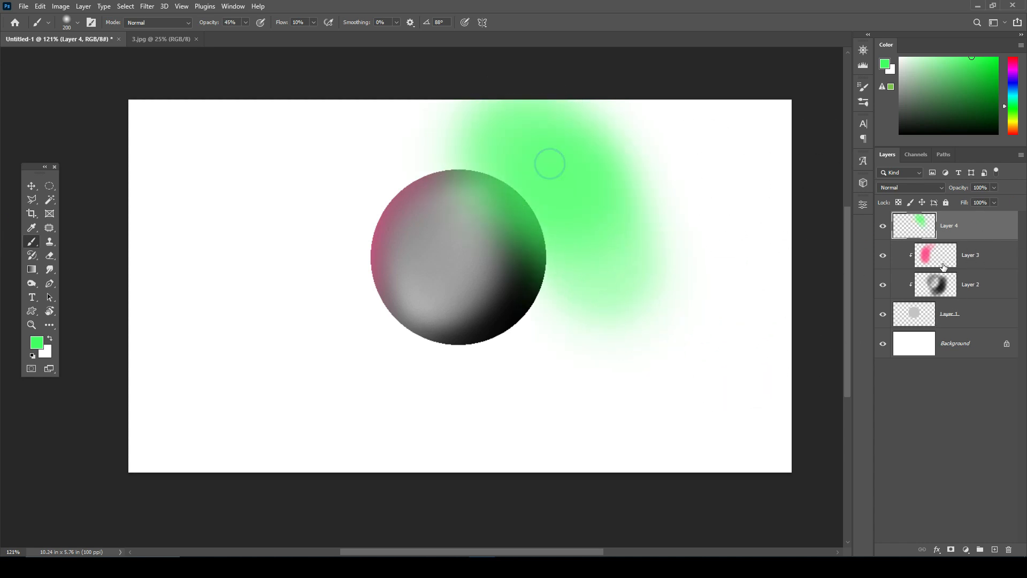
left_click(971, 237, "alt")
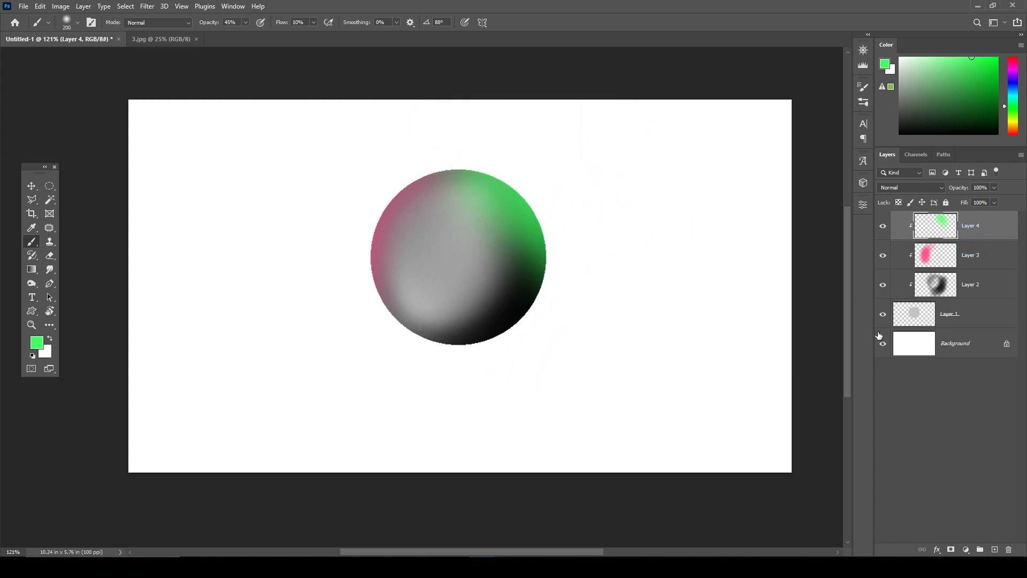
Set the green layer's blend mode to Overlay, and compare the result by hiding and showing Layer 4.
left_click(925, 188)
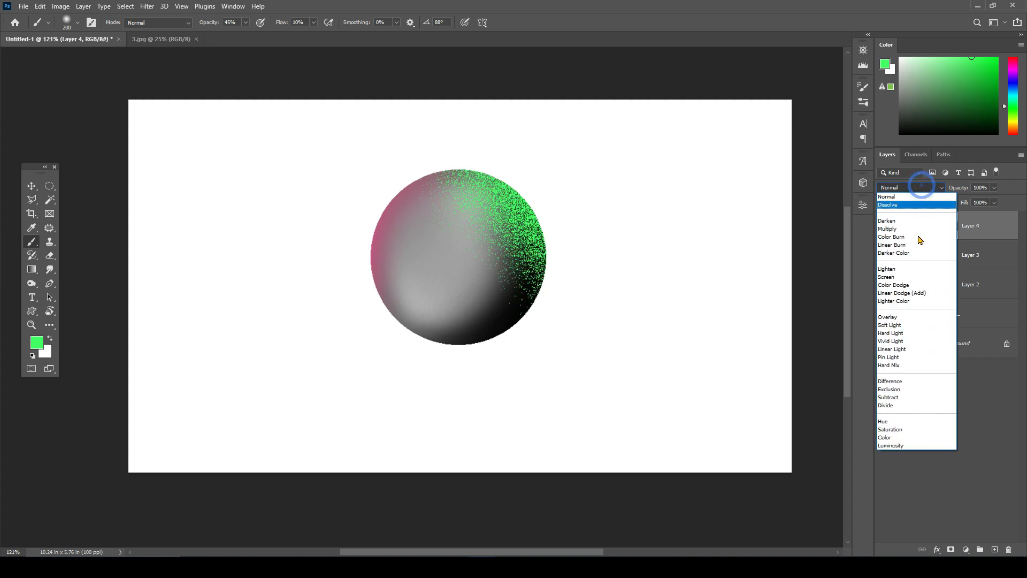
left_click(911, 320)
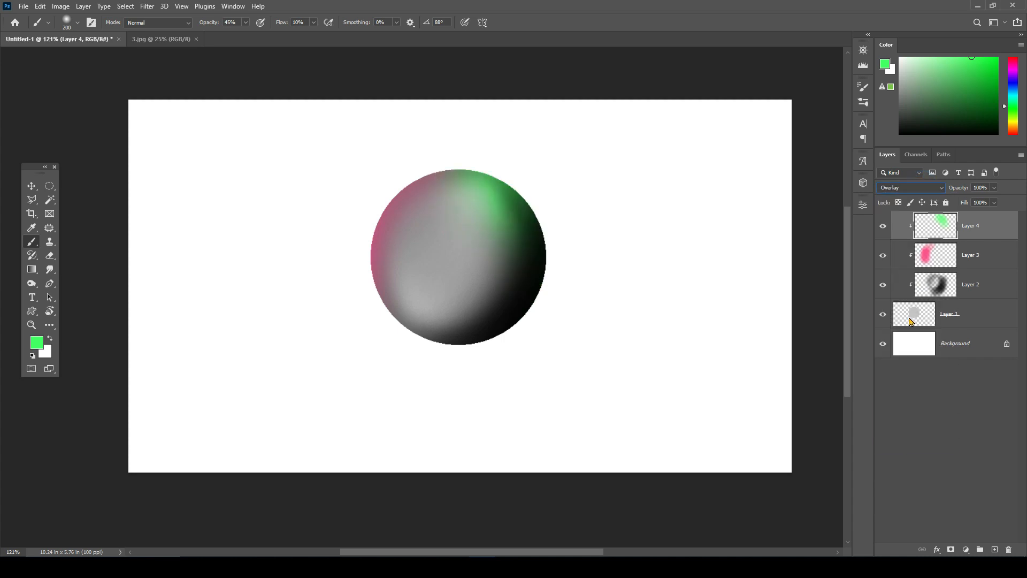
left_click(882, 227)
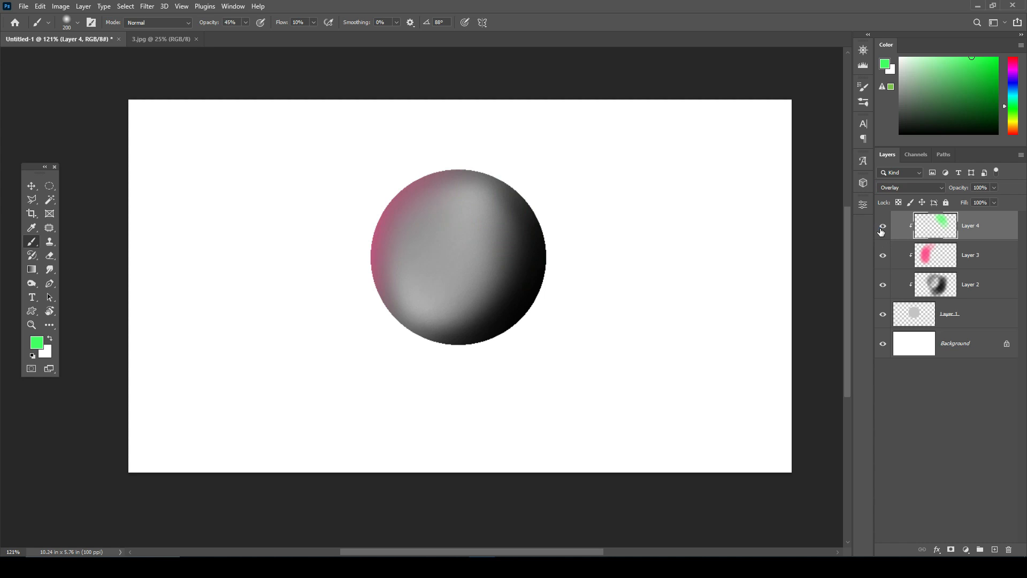
left_click(882, 227)
left_click(883, 226)
left_click(883, 227)
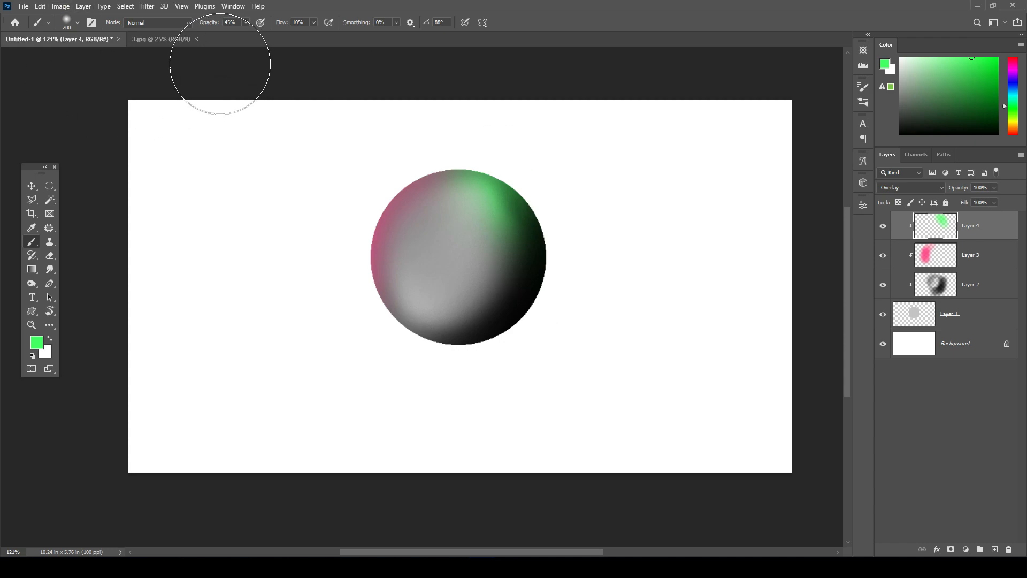
Switch to the 3.jpg document and add the horizontal text GRASS on the meadow at a size of 72 pt.
left_click(168, 39)
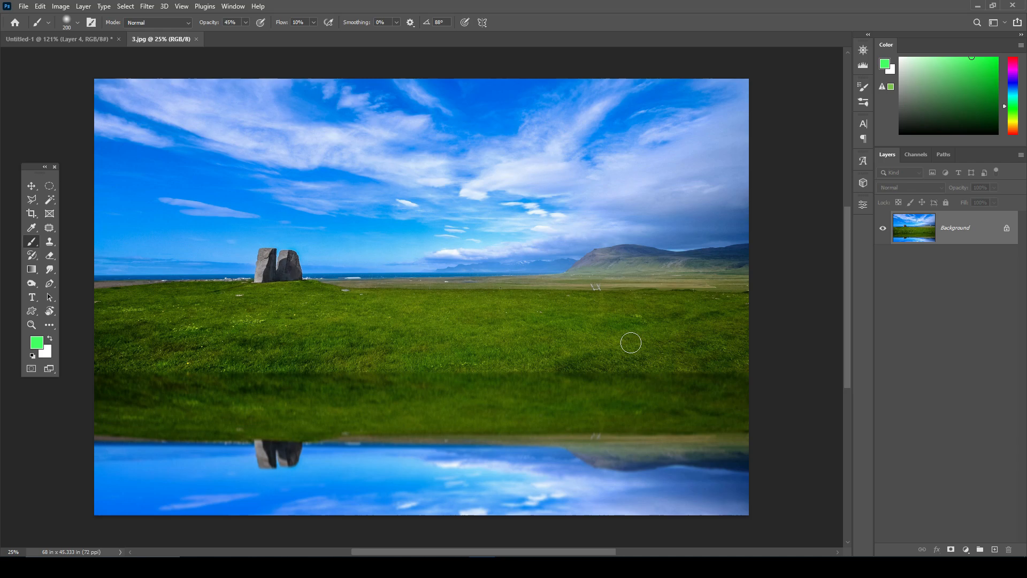
left_click_drag(605, 343, 628, 328)
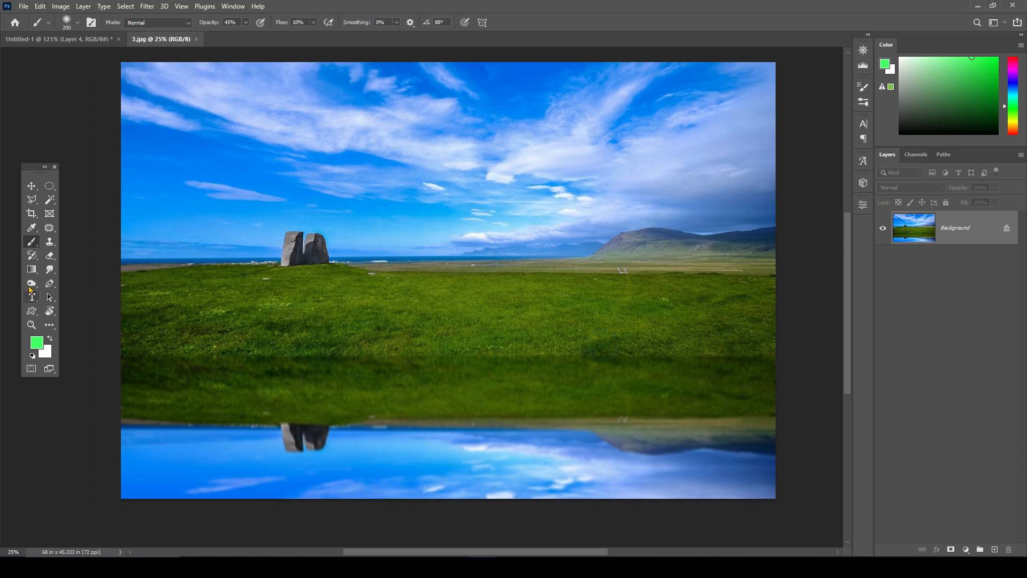
key("t")
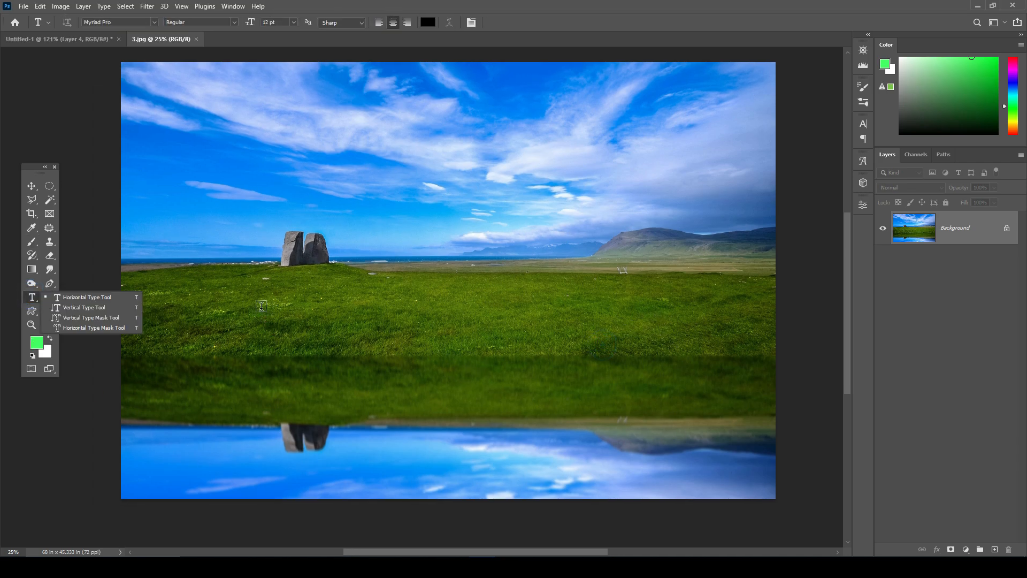
left_click(257, 308)
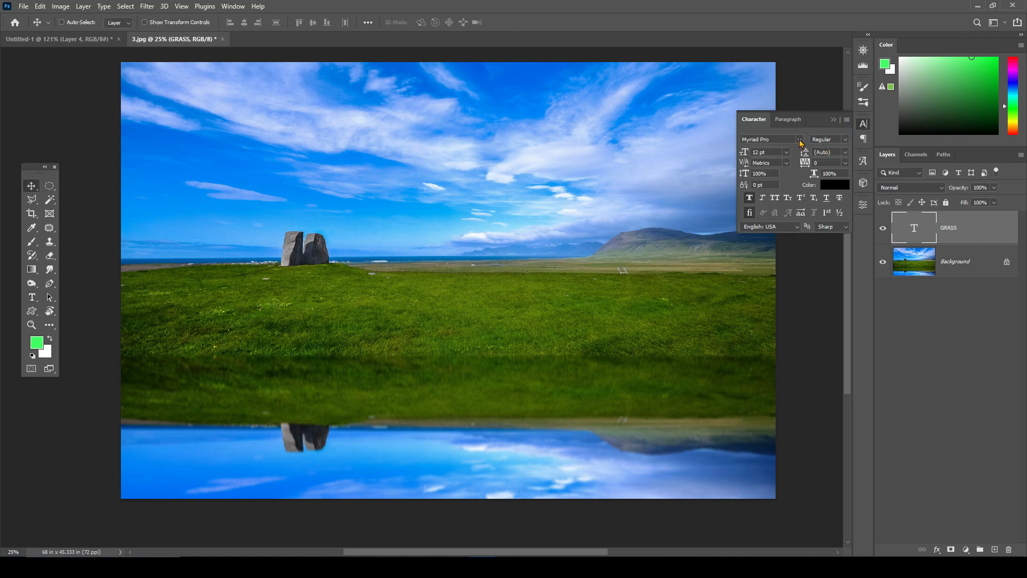
left_click(786, 153)
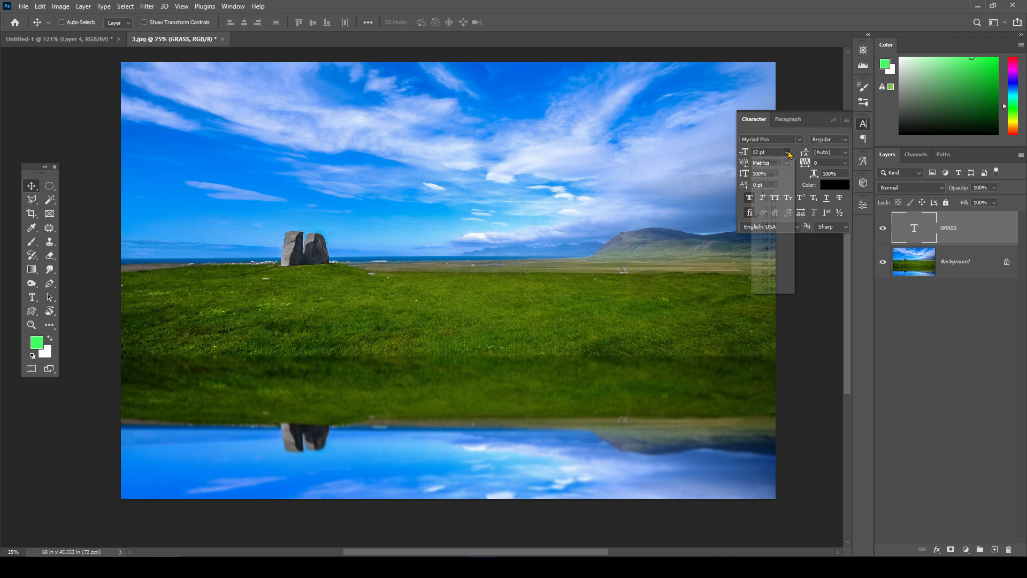
left_click(772, 290)
Scale the GRASS text up to about 1606%, centre it over the meadow, and reduce its height slightly.
key("ctrl+t")
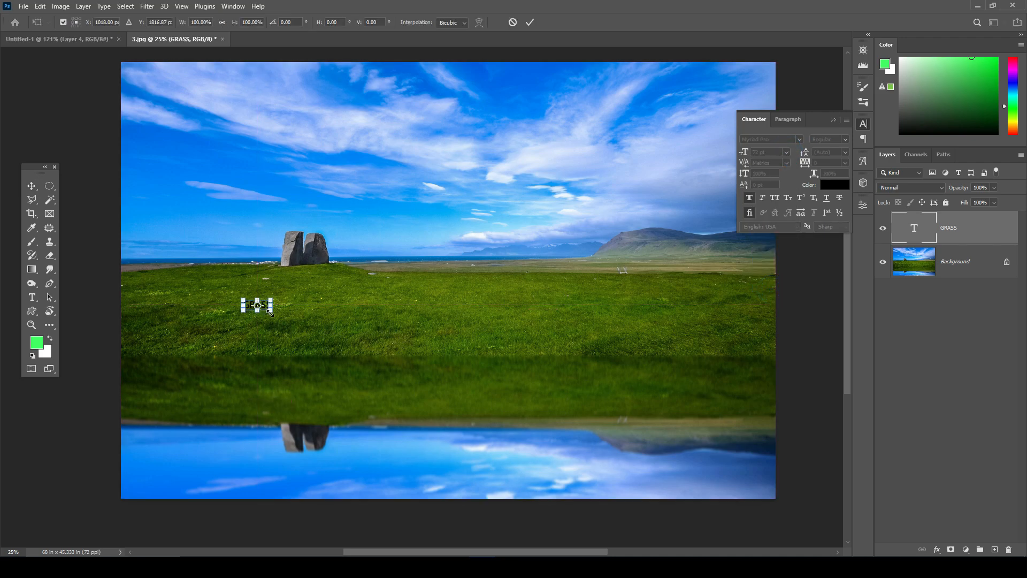
left_click_drag(272, 312, 711, 427)
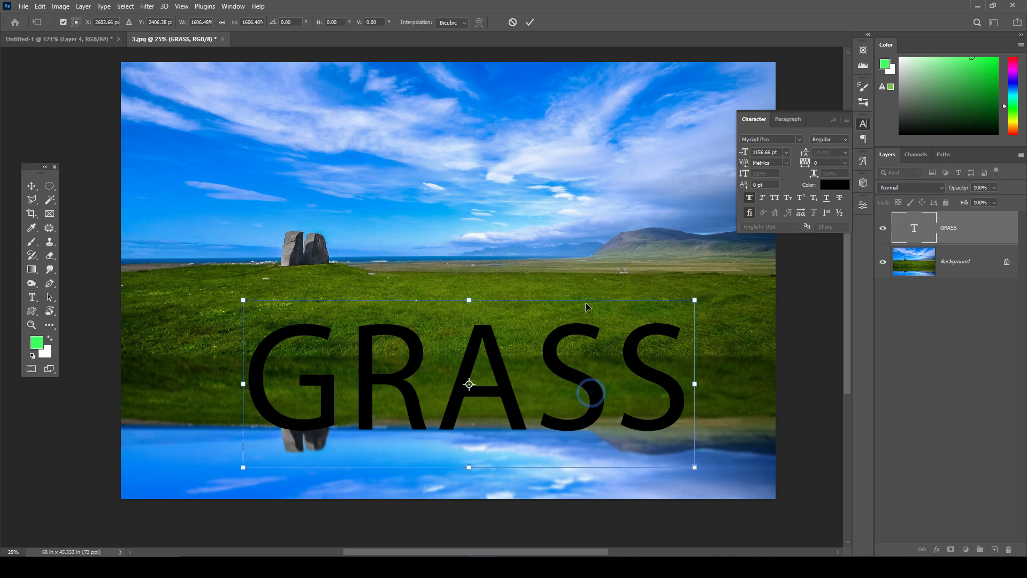
left_click_drag(573, 379, 573, 320)
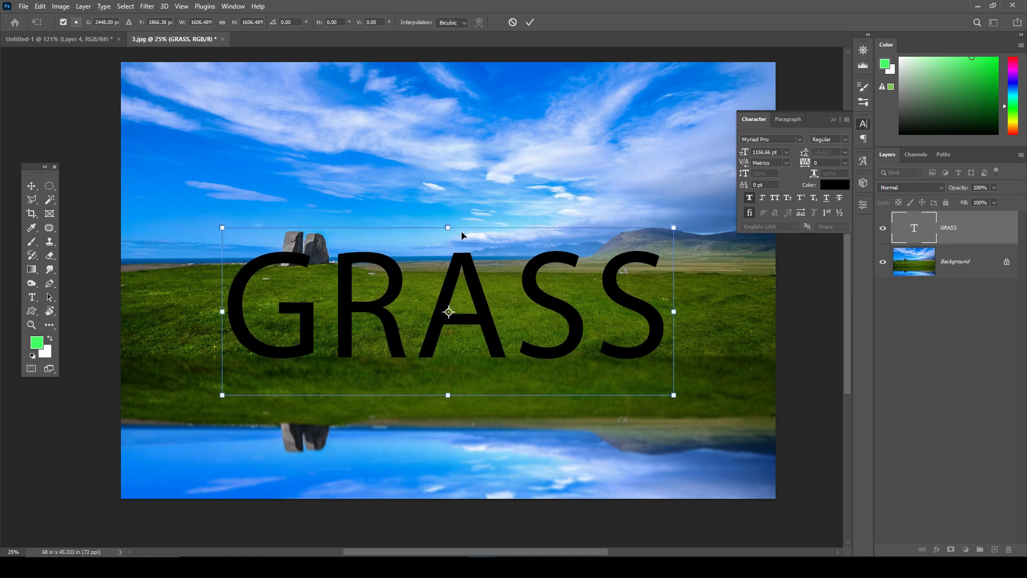
left_click_drag(446, 227, 447, 255)
key("Return")
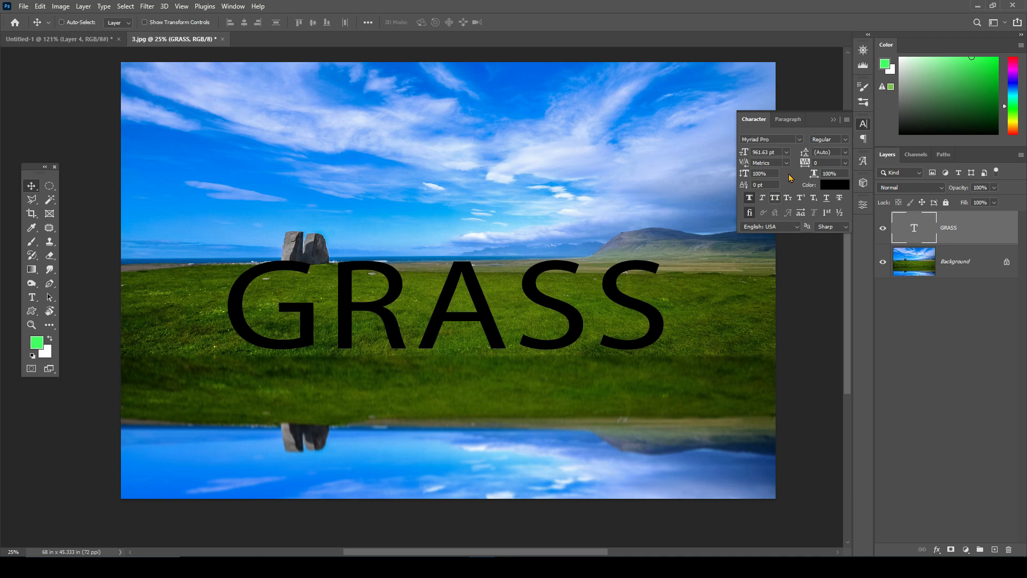
Set the GRASS text's font to Luckiest Guy and its colour to white.
left_click(801, 140)
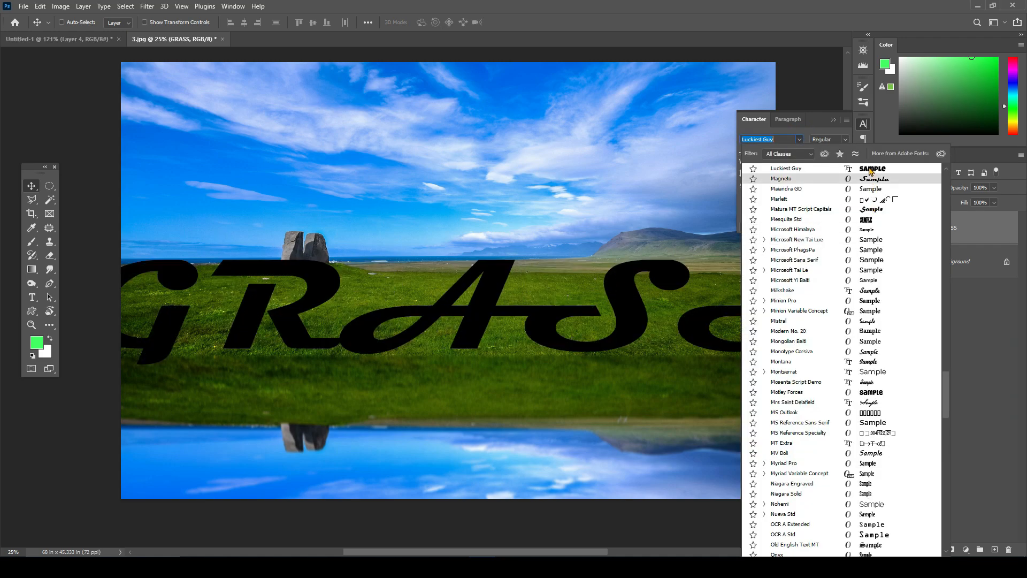
left_click(870, 169)
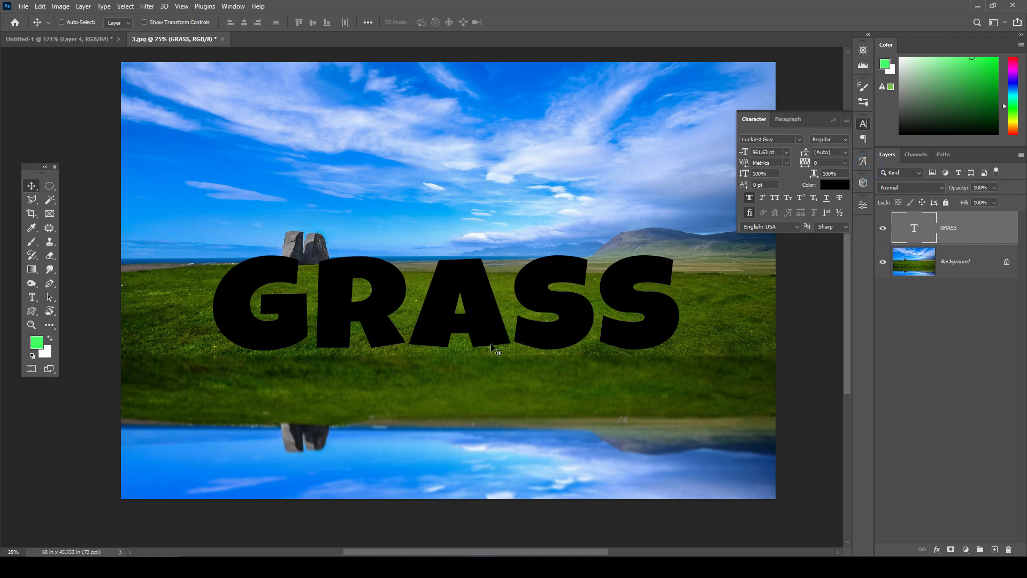
left_click(834, 185)
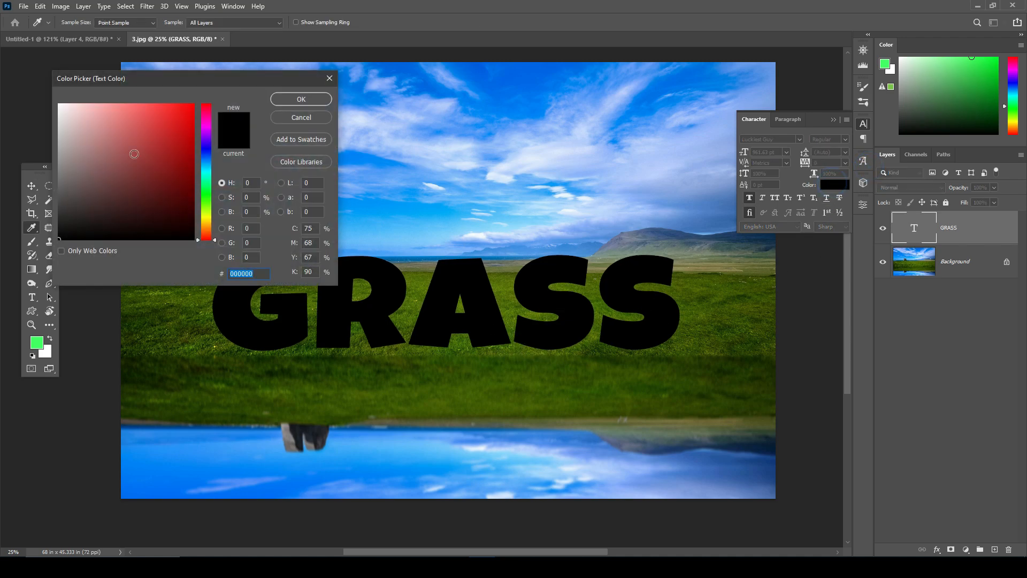
left_click_drag(134, 154, 59, 104)
left_click(297, 100)
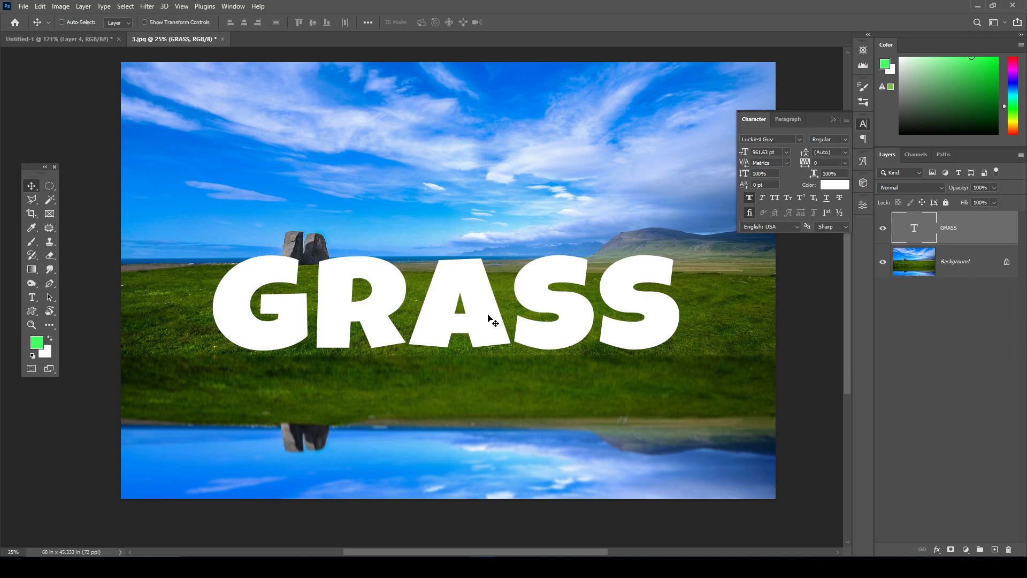
key("ctrl")
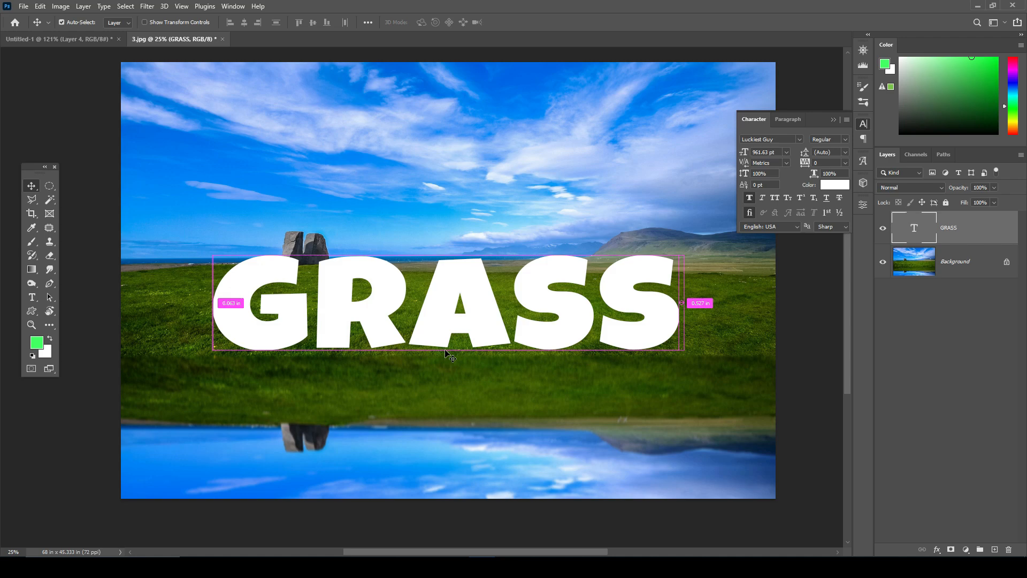
key("ctrl+t")
right_click(475, 310)
key("Escape")
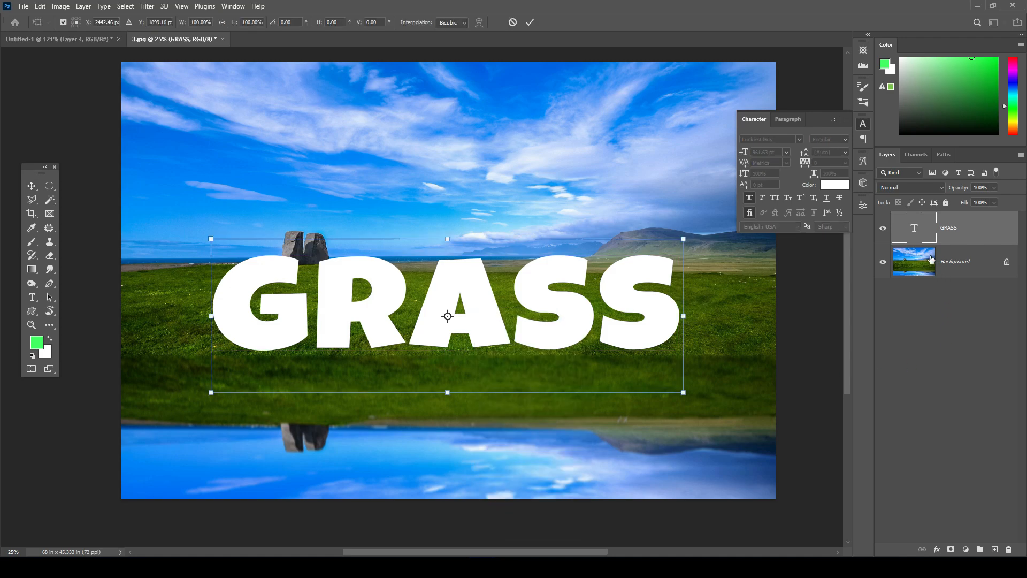
key("Escape")
Rasterize the GRASS text layer.
right_click(928, 228)
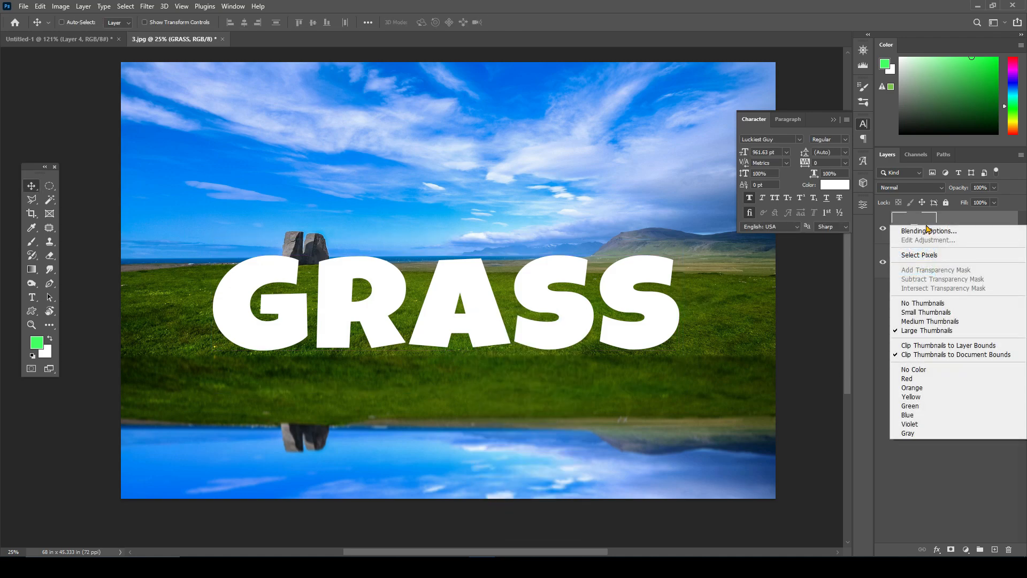
left_click(970, 223)
right_click(960, 230)
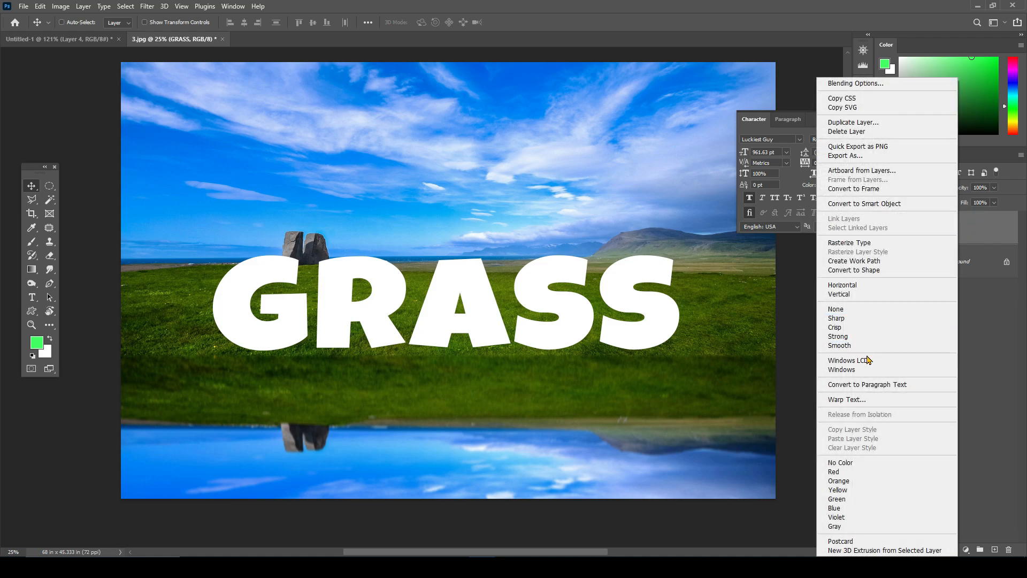
left_click(850, 243)
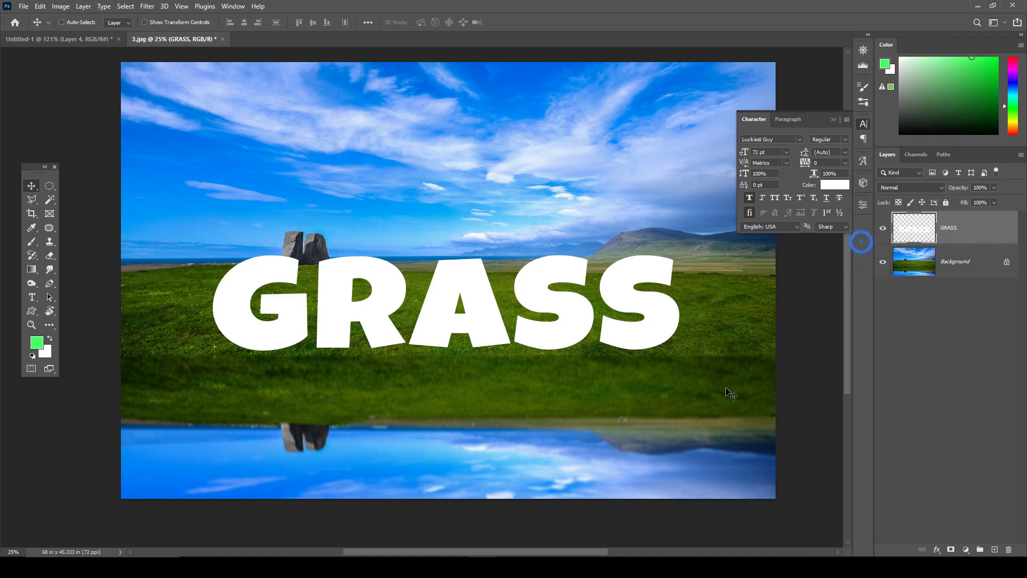
Distort the GRASS lettering into a ground perspective by lowering and narrowing its upper edge and widening its lower edge.
key("ctrl+t")
right_click(522, 274)
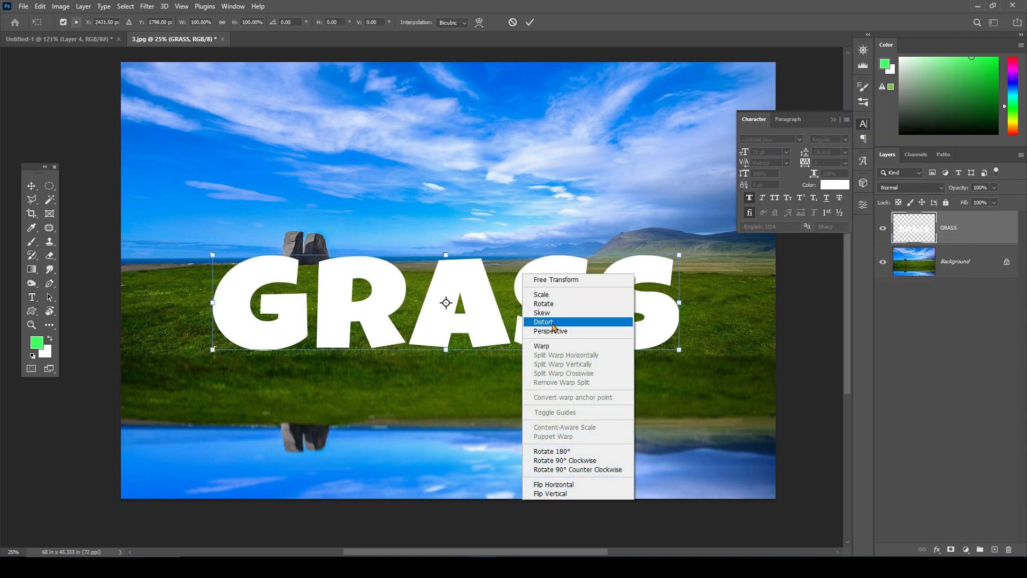
left_click(552, 324)
left_click_drag(679, 255, 655, 280)
left_click_drag(213, 255, 215, 273)
left_click_drag(213, 350, 201, 342)
left_click_drag(680, 351, 701, 346)
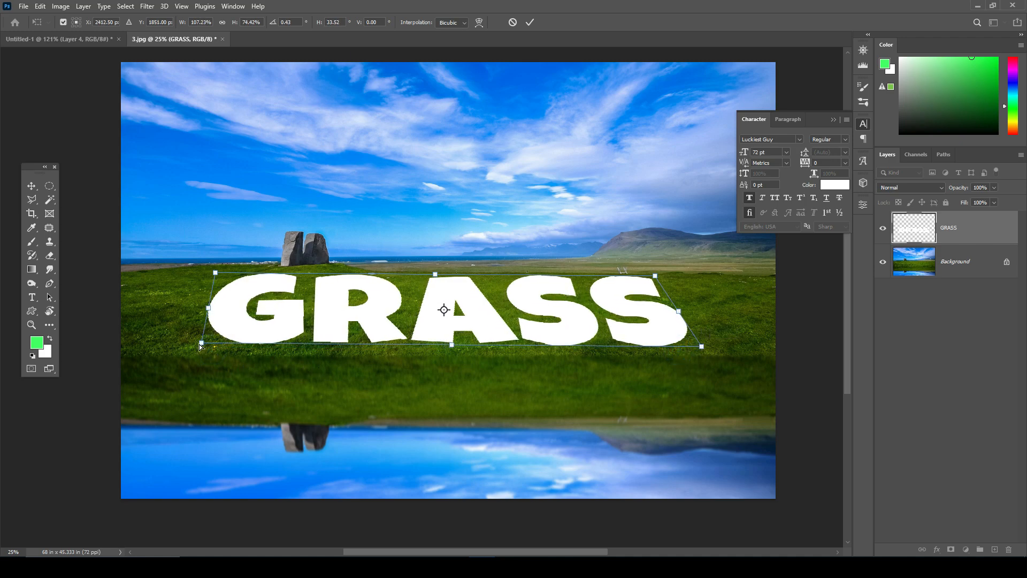
left_click_drag(200, 346, 172, 345)
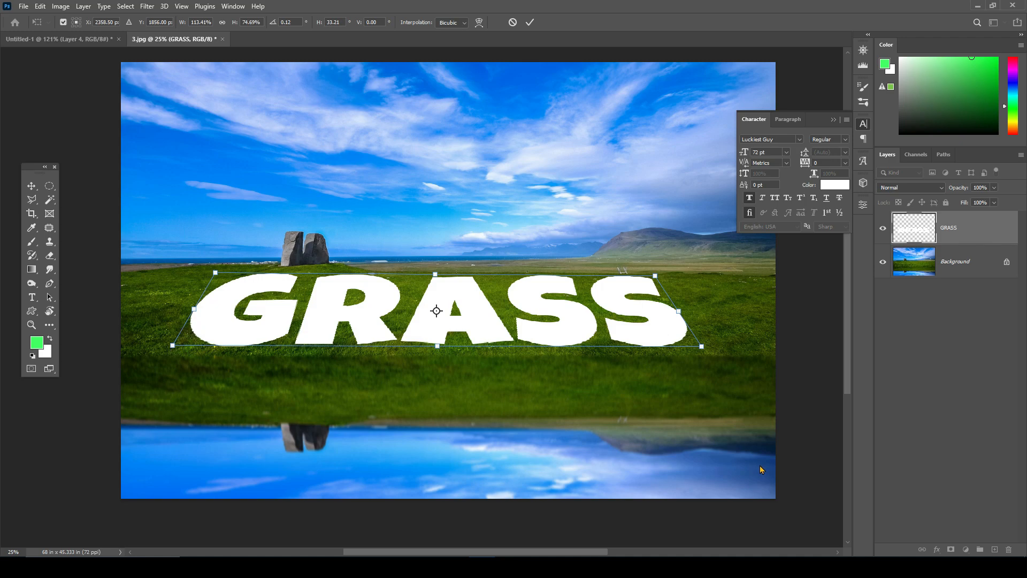
key("Return")
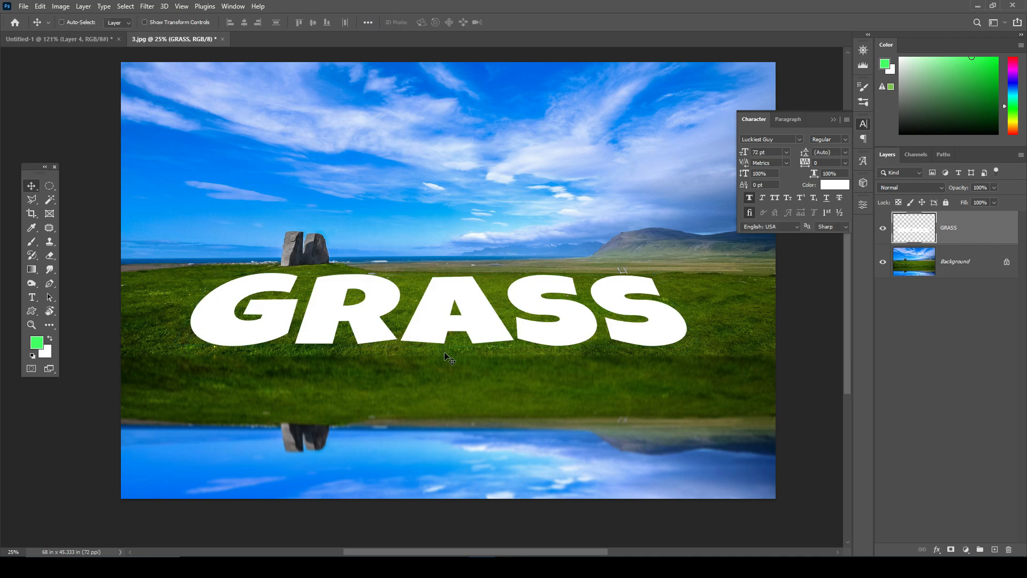
Duplicate the Background layer and place the copy above the GRASS layer.
left_click(957, 266)
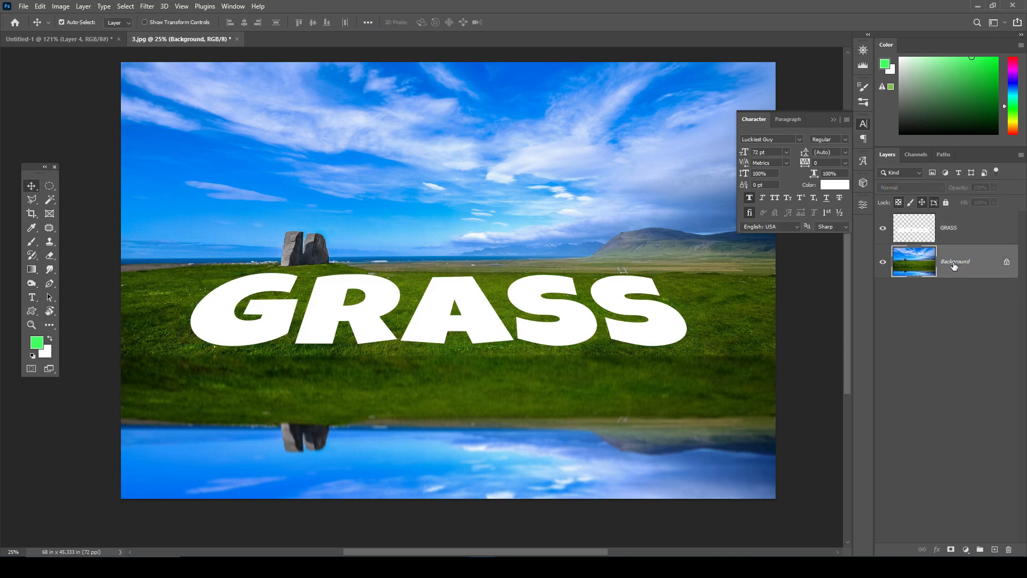
key("ctrl+j")
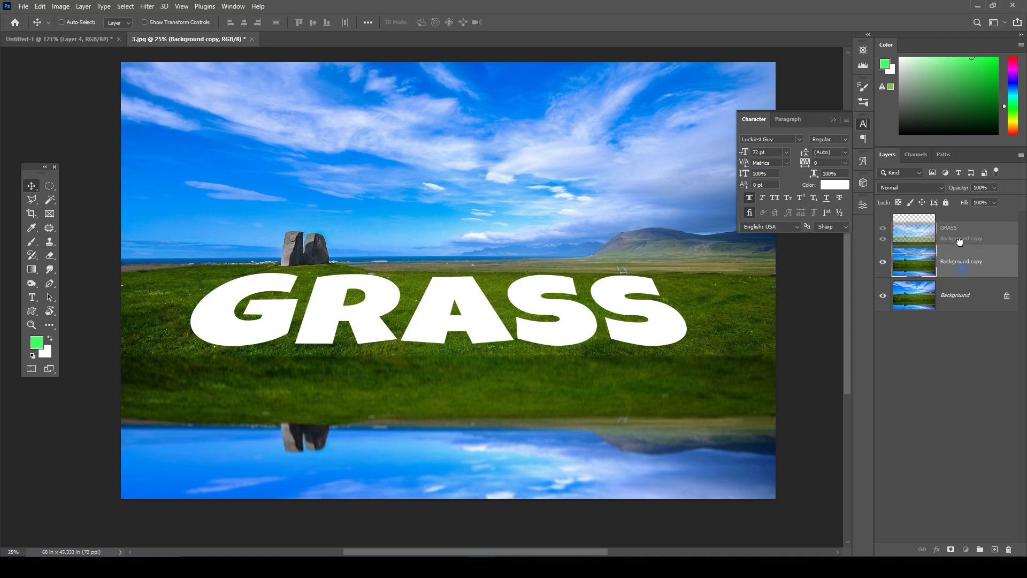
left_click_drag(963, 277, 956, 224)
left_click(834, 120)
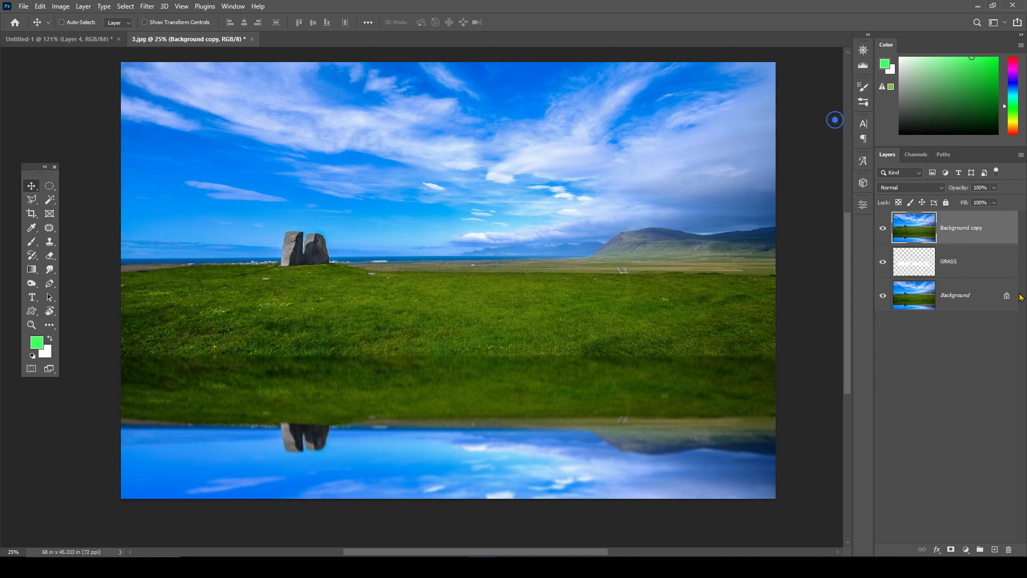
Clip the Background copy to the GRASS layer and shift it down so the sky fills the lettering.
left_click(963, 241, "alt")
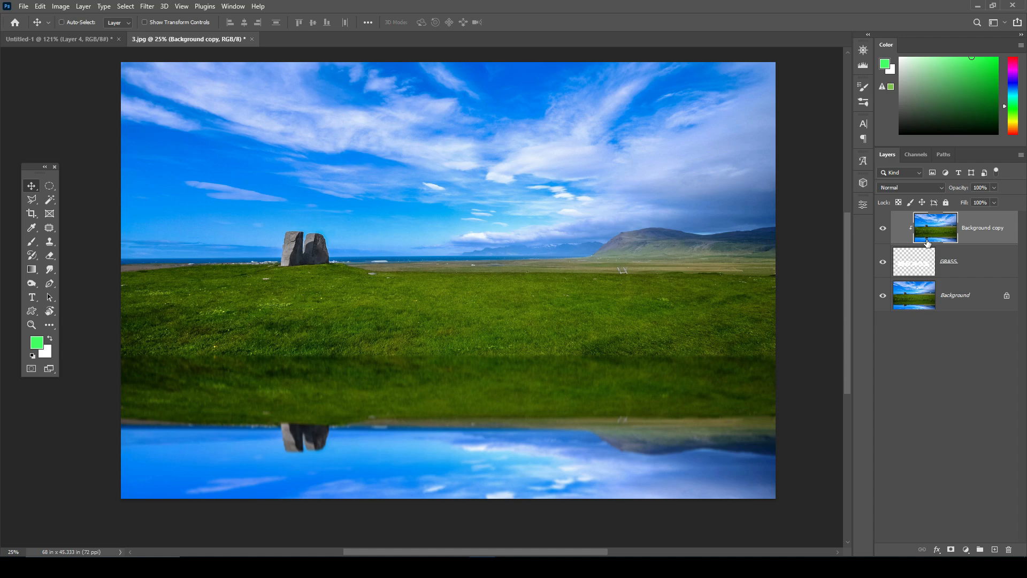
left_click_drag(533, 345, 566, 347)
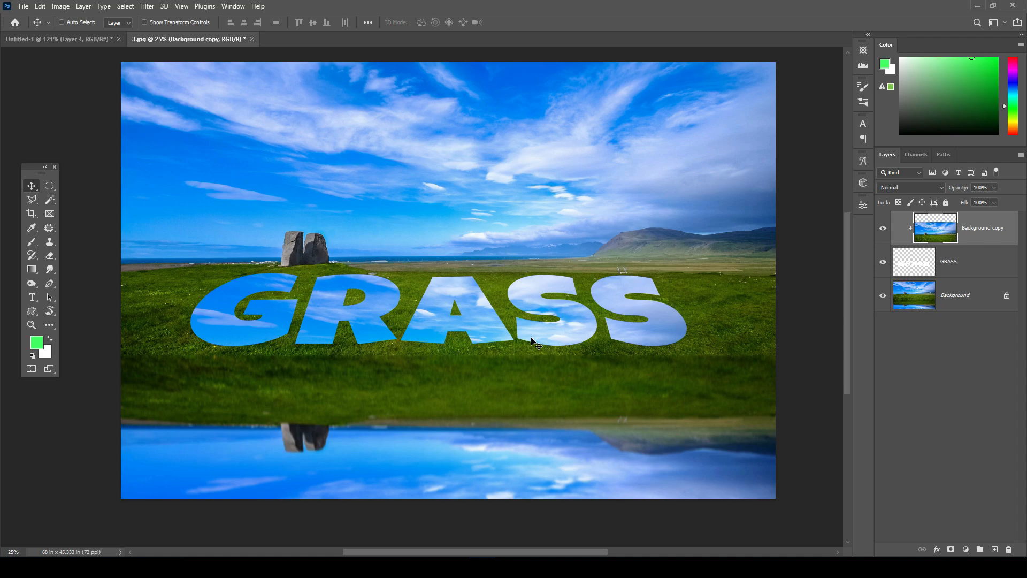
Switch to the sphere document and release Layers 2, 3 and 4 from their clipping mask.
left_click(80, 39)
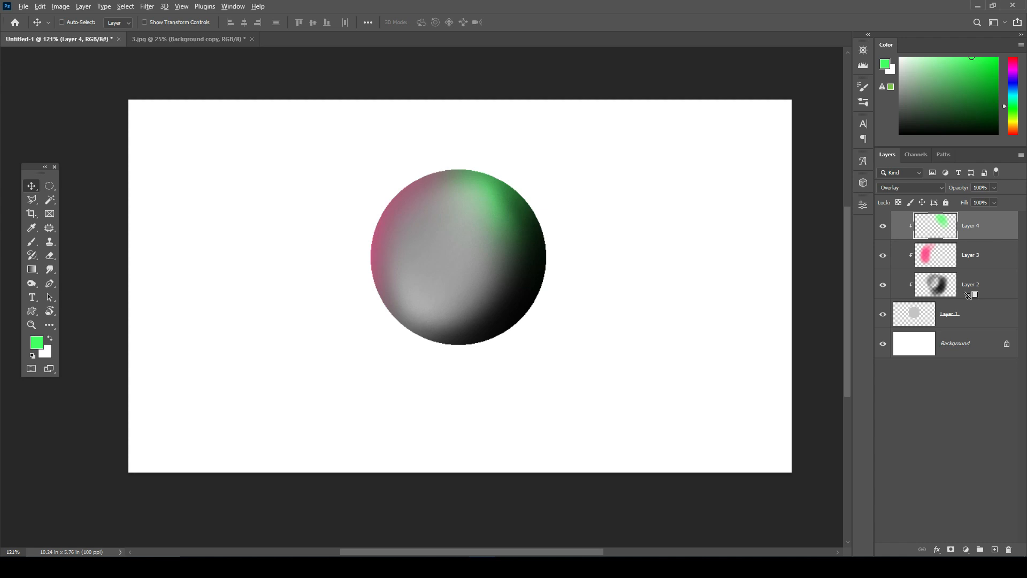
left_click(968, 296, "alt")
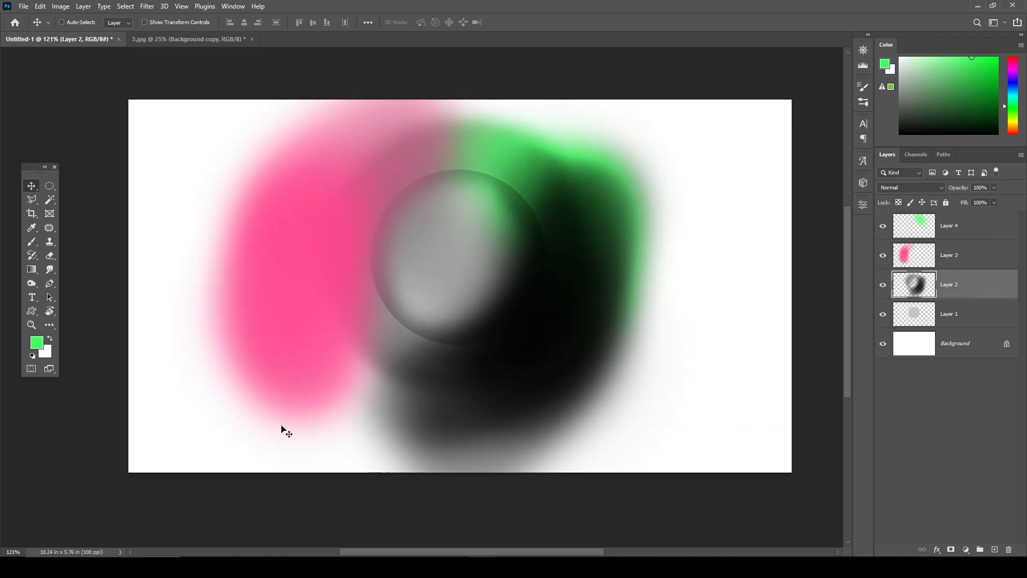
Clip Layer 2, Layer 3 and Layer 4 to the sphere's base layer again.
left_click(963, 298, "alt")
left_click(965, 268)
scroll(966, 268, "up", 2)
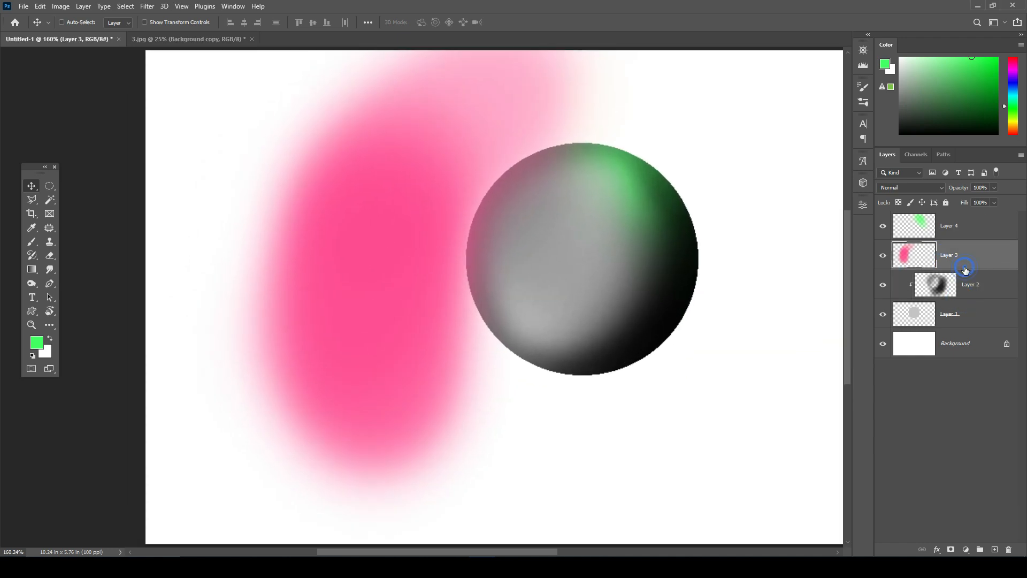
left_click(972, 268, "alt")
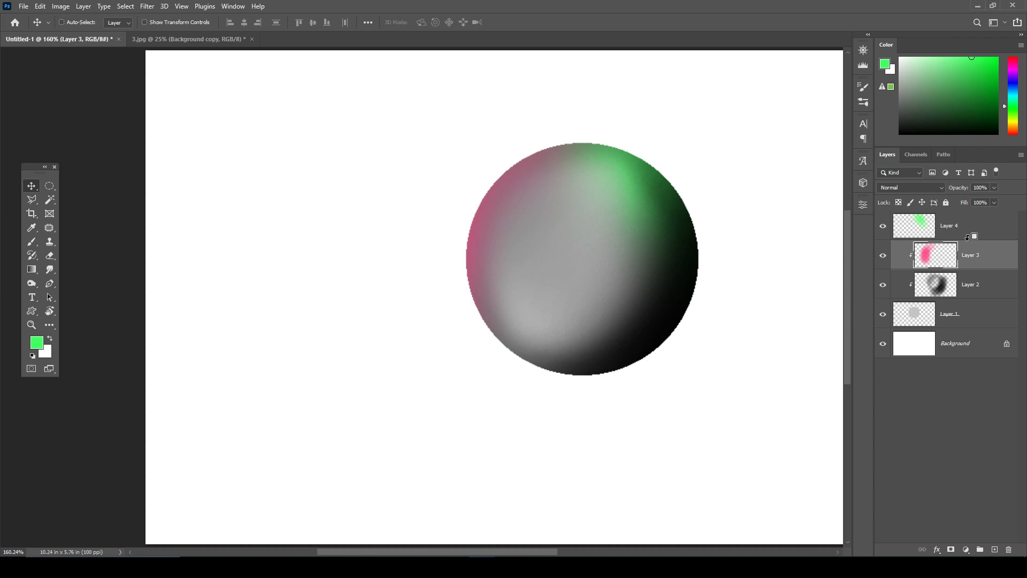
left_click(971, 240, "alt")
left_click_drag(655, 343, 611, 326)
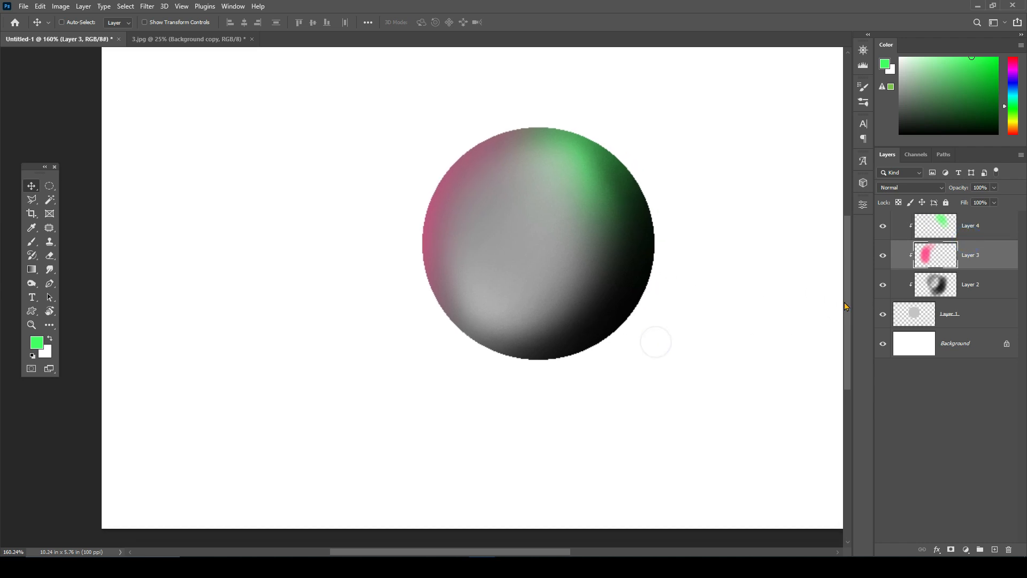
Hide and show Layer 1 twice to examine how the clipped layers depend on the sphere's base layer.
left_click(914, 319)
left_click(883, 315)
left_click(883, 316)
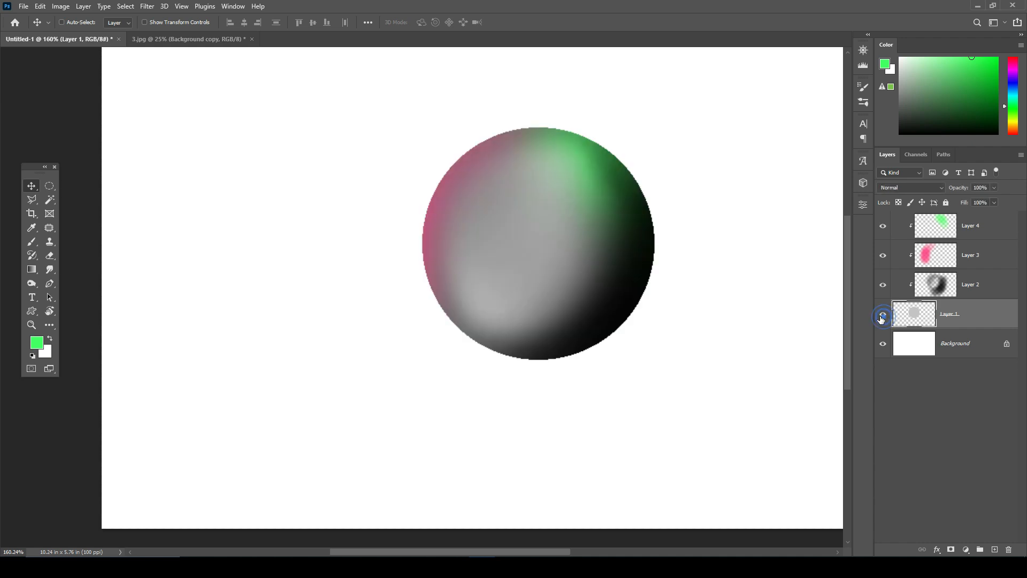
left_click(882, 316)
left_click(882, 317)
Move the pink Layer 3 slightly so that more pink light falls on the sphere's left side.
left_click(927, 262)
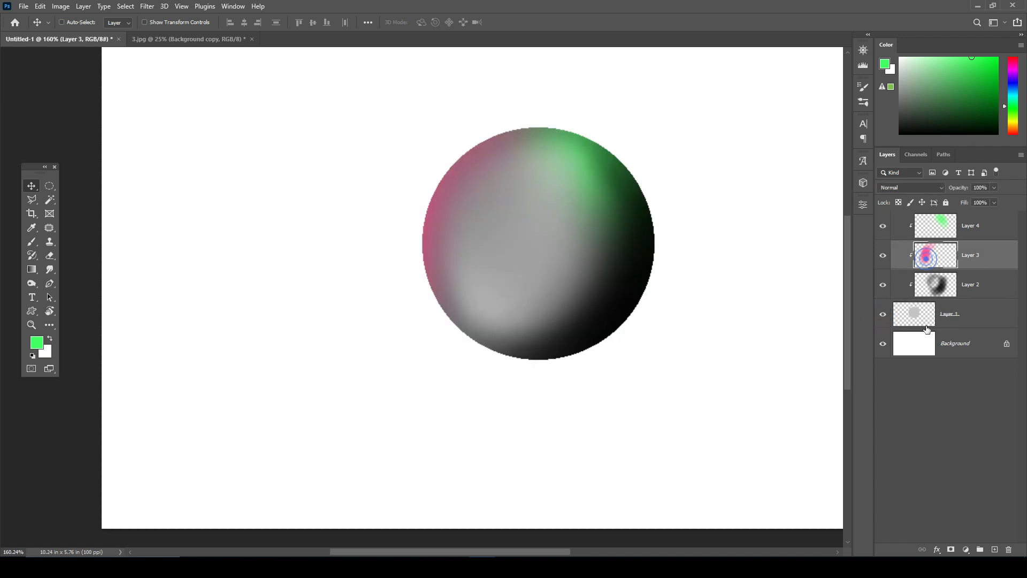
mouse_move(550, 251)
left_mouse_down()
mouse_move(646, 293)
mouse_move(697, 284)
mouse_move(568, 276)
mouse_move(539, 259)
mouse_move(549, 280)
left_mouse_up()
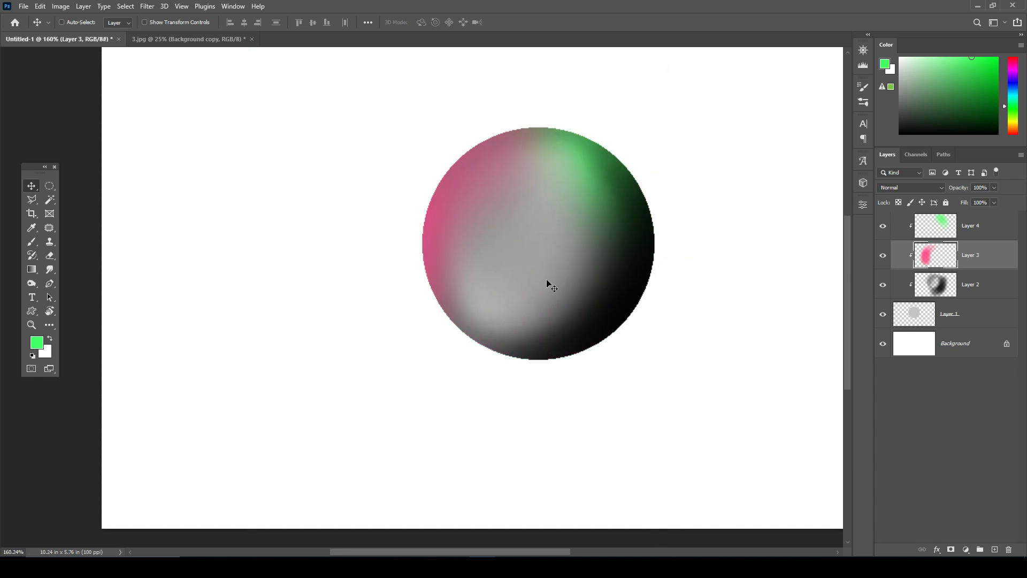
Switch to 3.jpg and reposition the clipped Background copy inside the GRASS lettering, keeping sky in the letters.
left_click(160, 39)
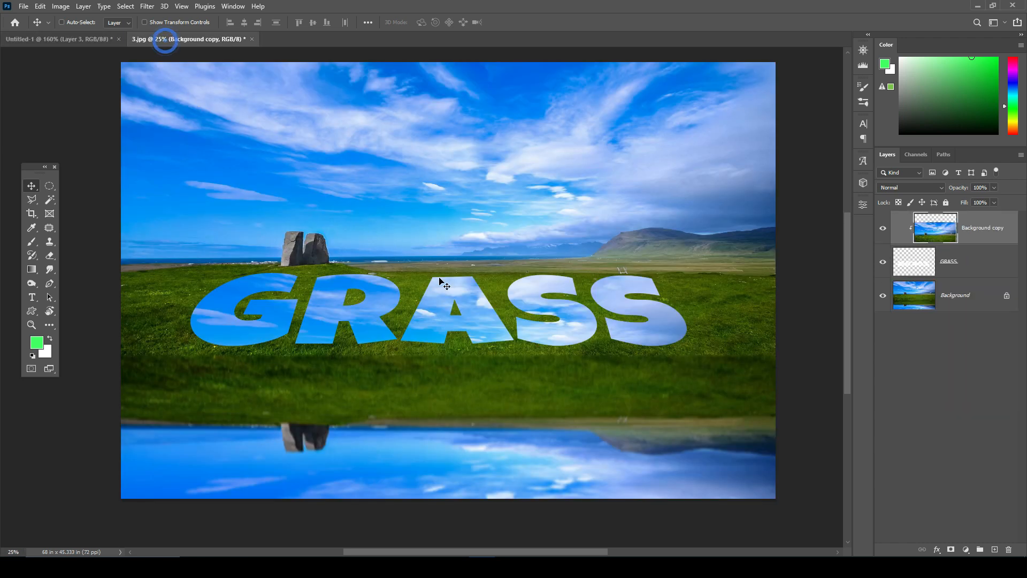
mouse_move(645, 319)
left_mouse_down()
mouse_move(639, 342)
mouse_move(635, 332)
left_mouse_up()
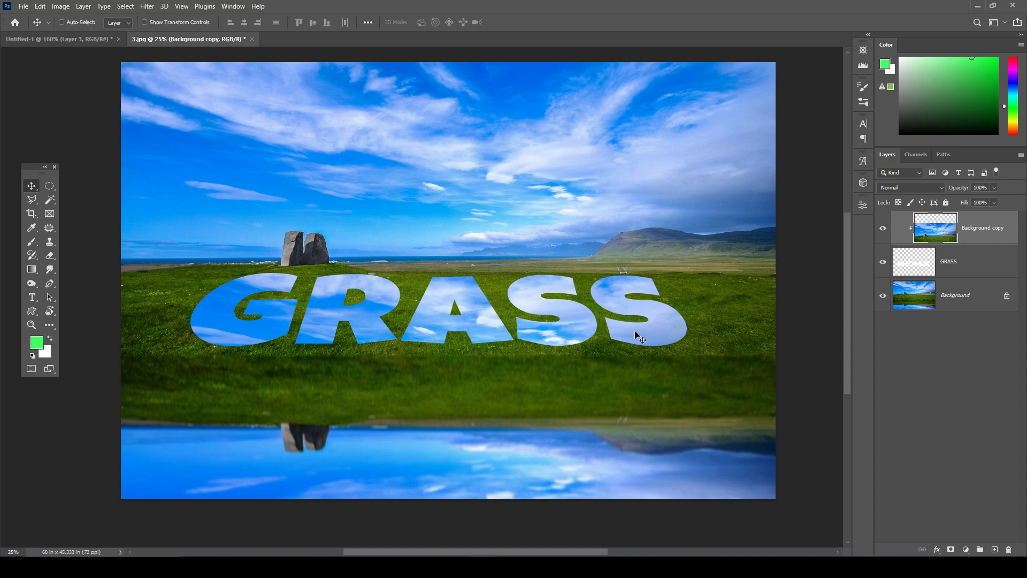
Clip the unshifted Background copy to GRASS and merge both layers, checking the grass-textured letters with the Background briefly hidden.
left_click(973, 264, "ctrl")
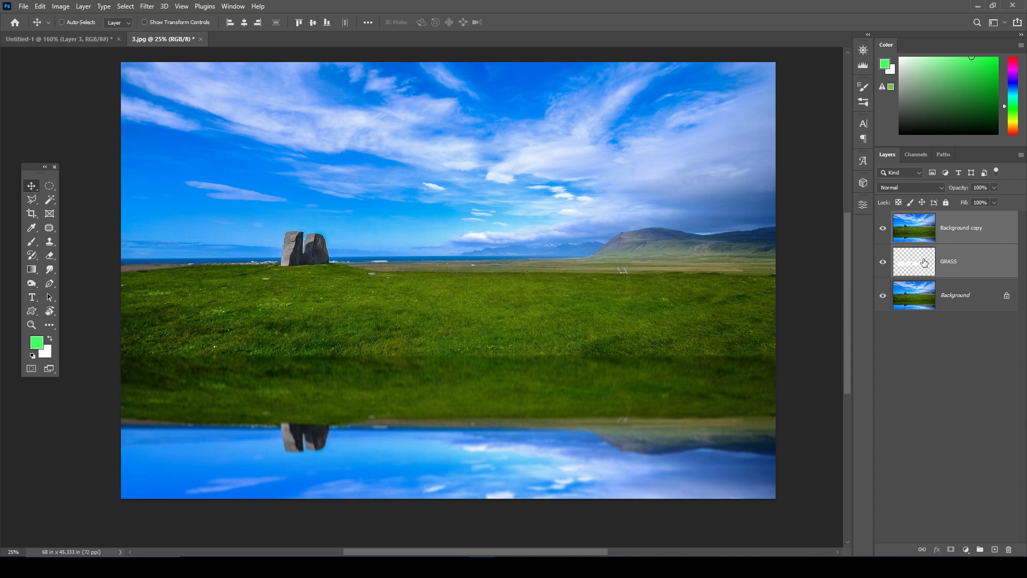
left_click(960, 243, "alt")
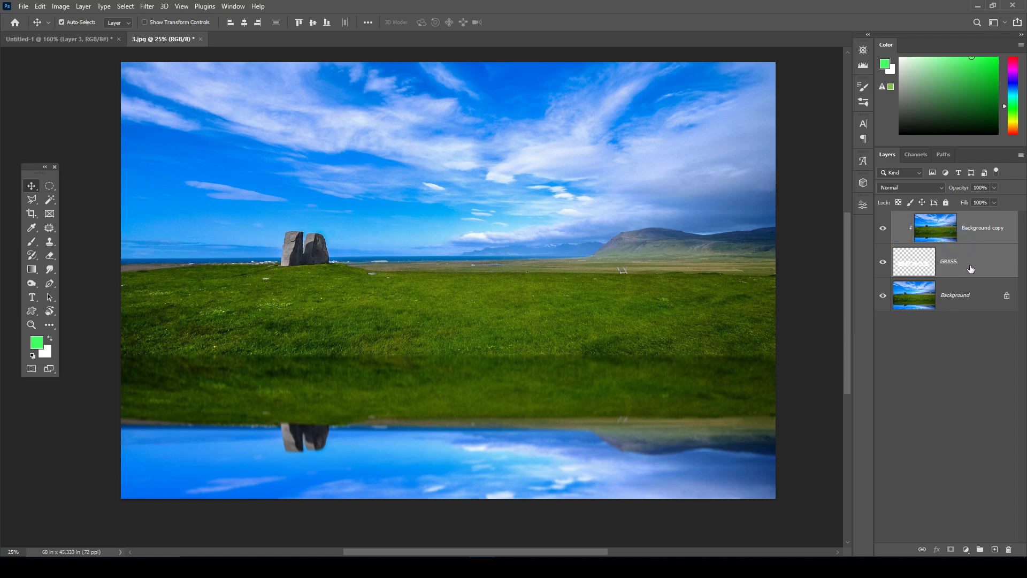
key("ctrl+e")
left_click(882, 262)
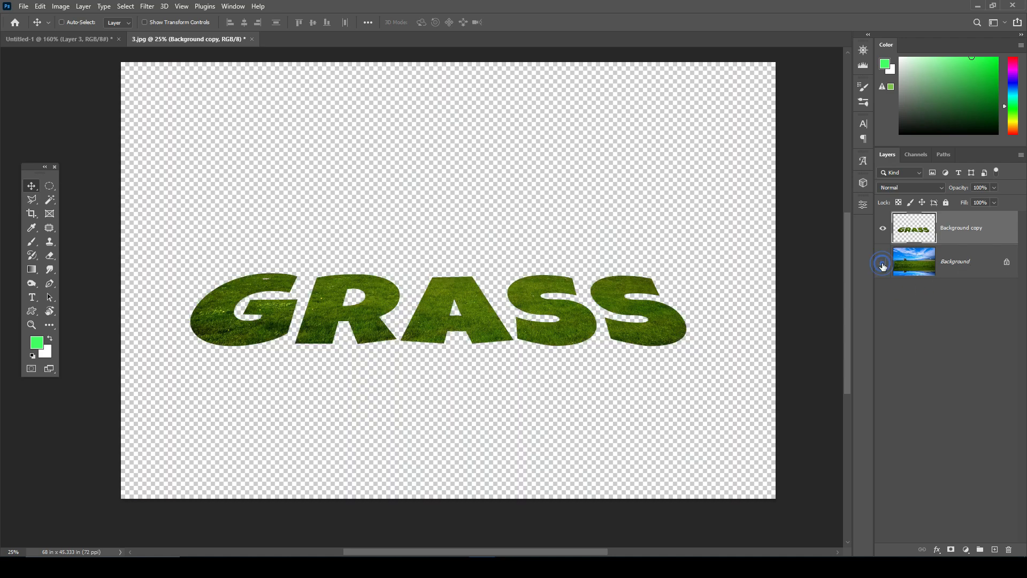
left_click(883, 262)
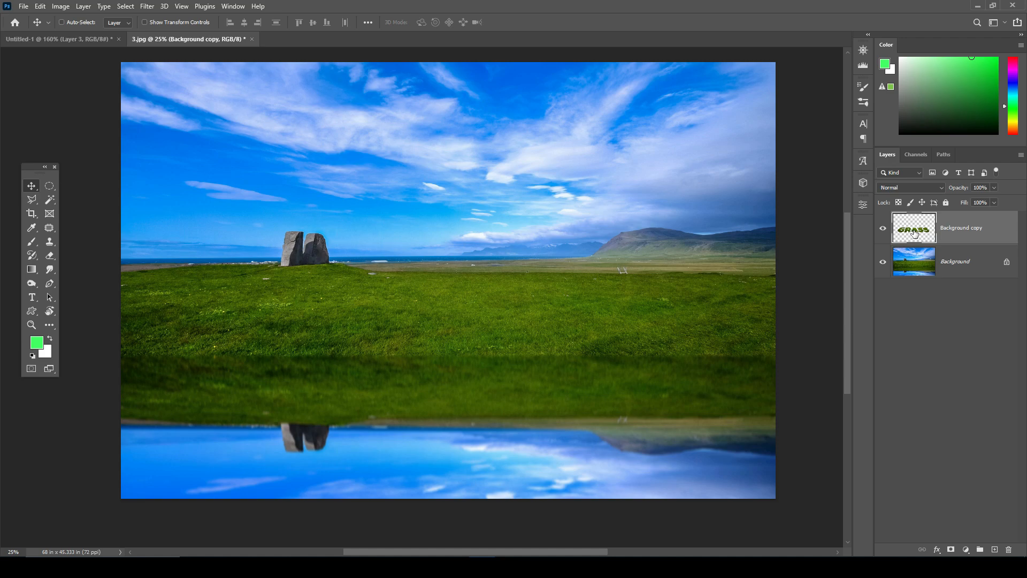
Open the merged lettering layer's blending options and try a Stroke outline, switching it back off.
left_click(935, 550)
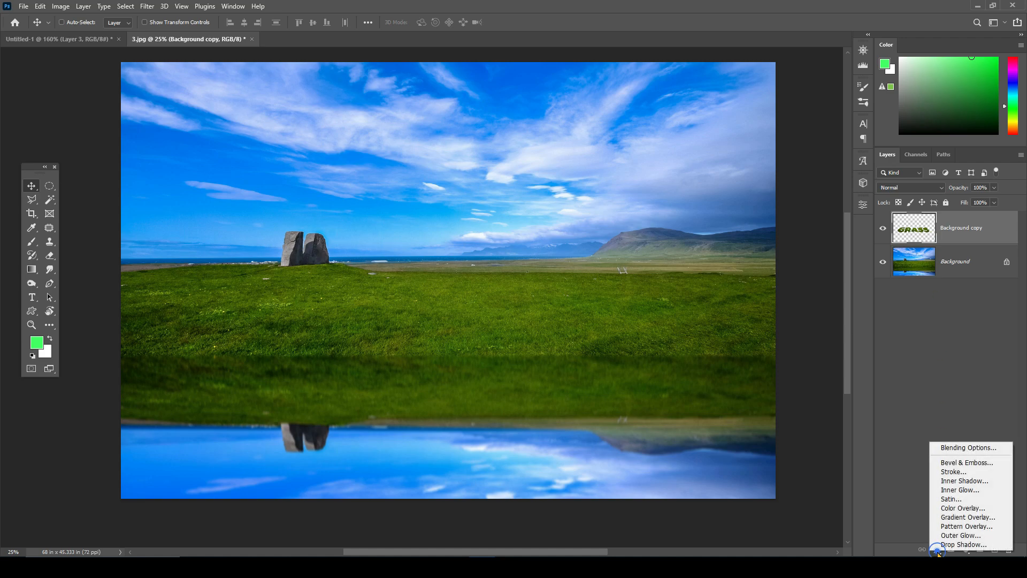
left_click(889, 501)
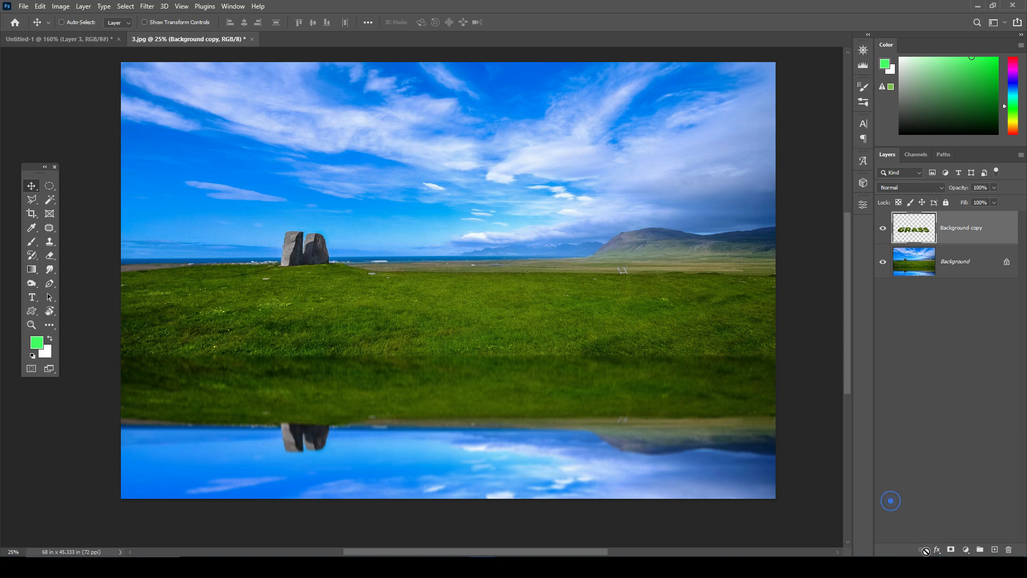
left_click(936, 551)
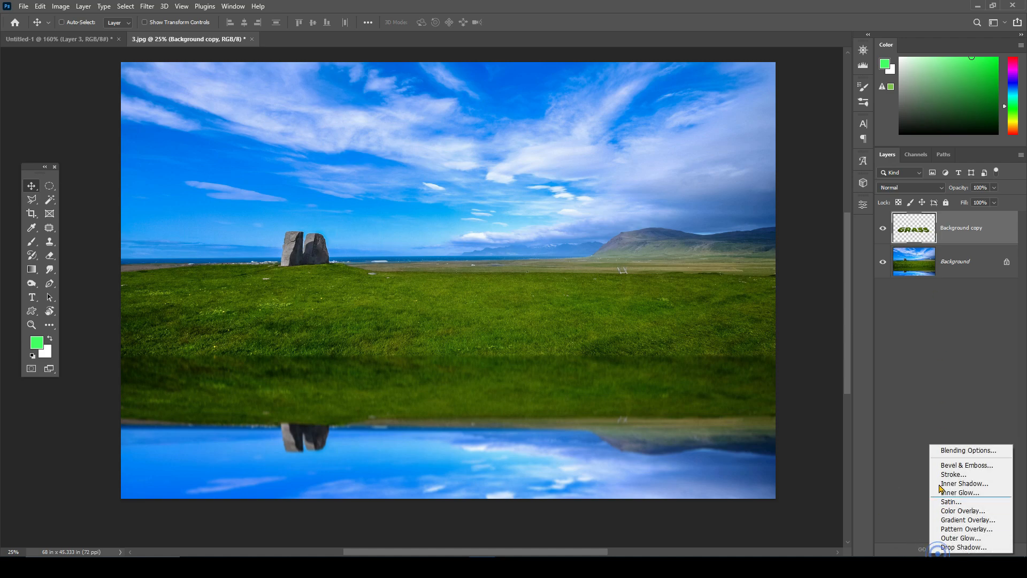
left_click(950, 451)
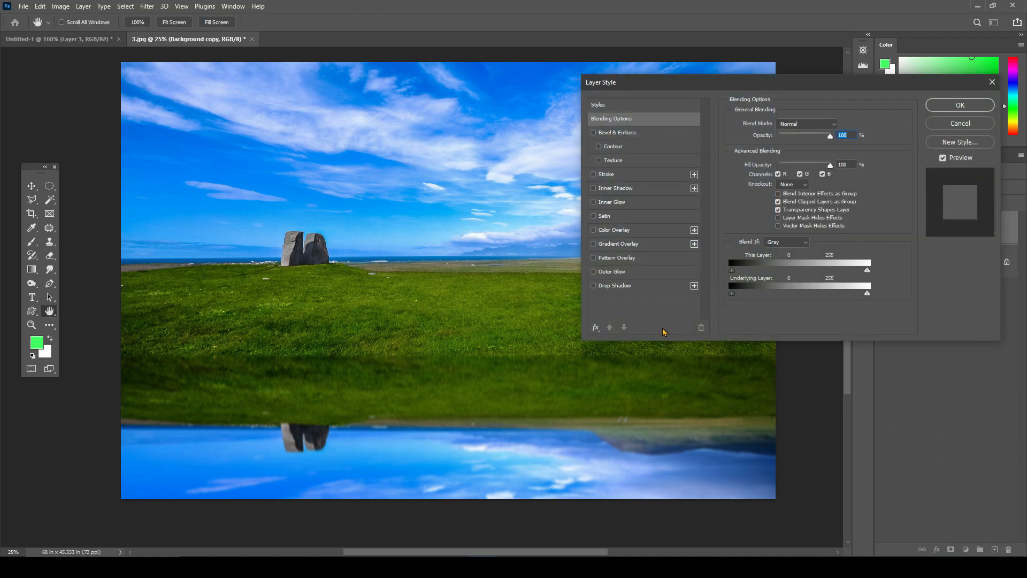
left_click(593, 175)
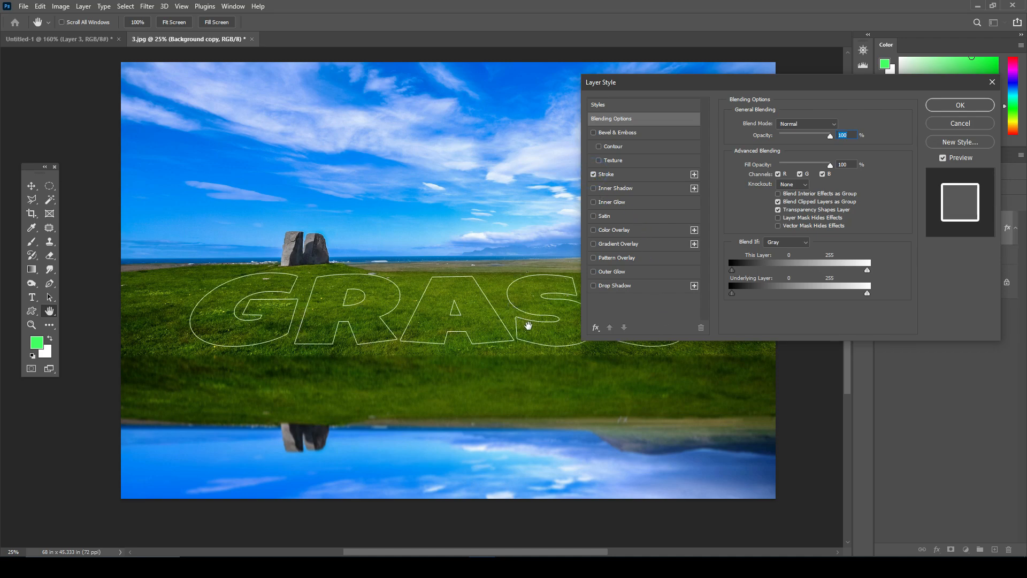
left_click(593, 175)
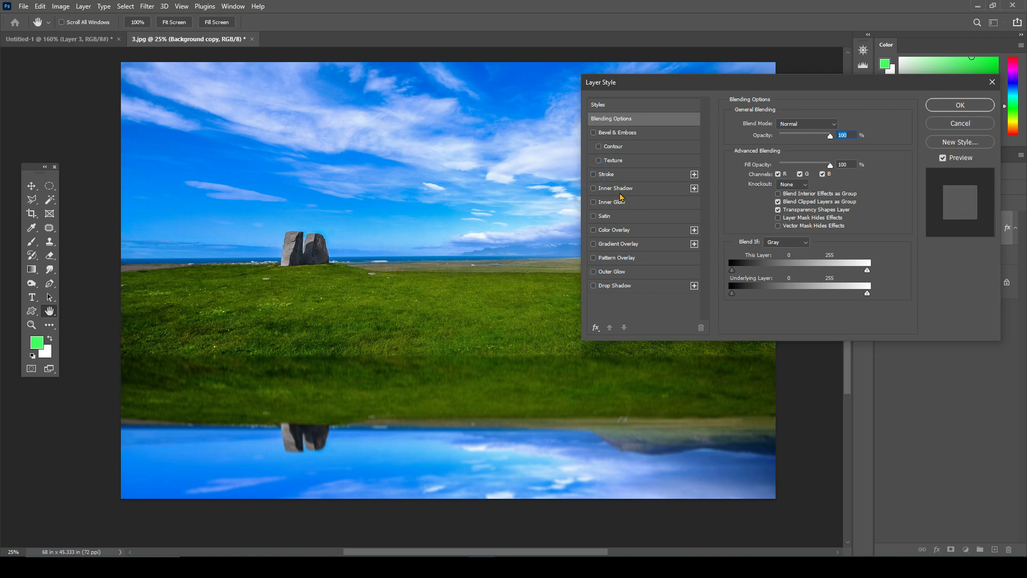
Add a Drop Shadow to the merged lettering and colour it dark green #152900.
left_click(615, 287)
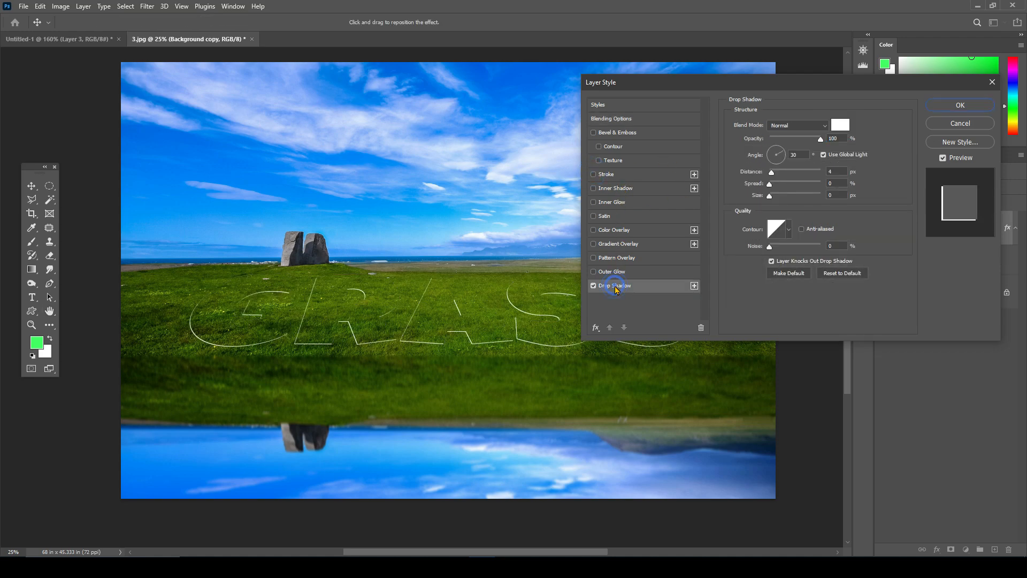
left_click(840, 127)
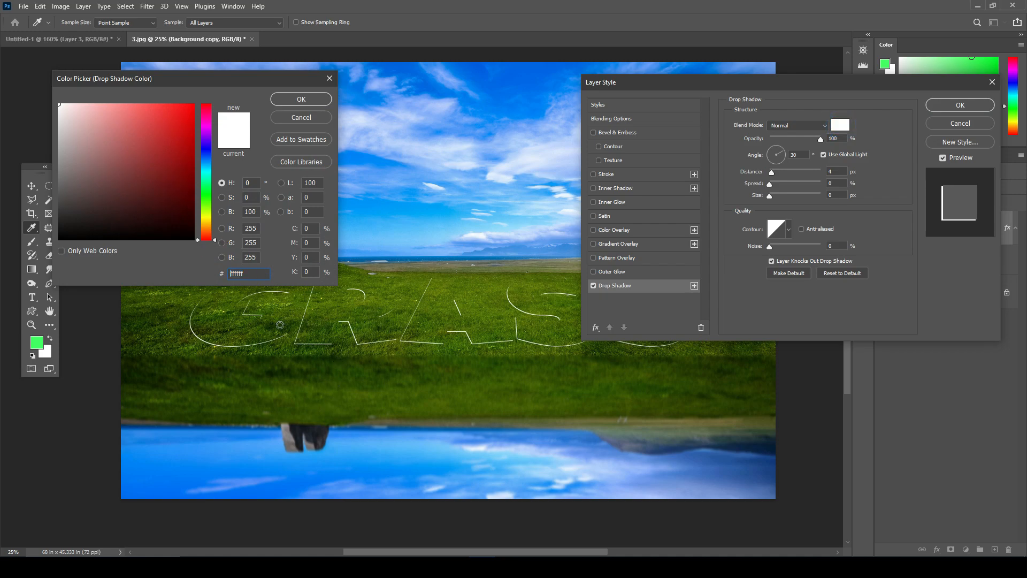
left_click(279, 324)
left_click(193, 218)
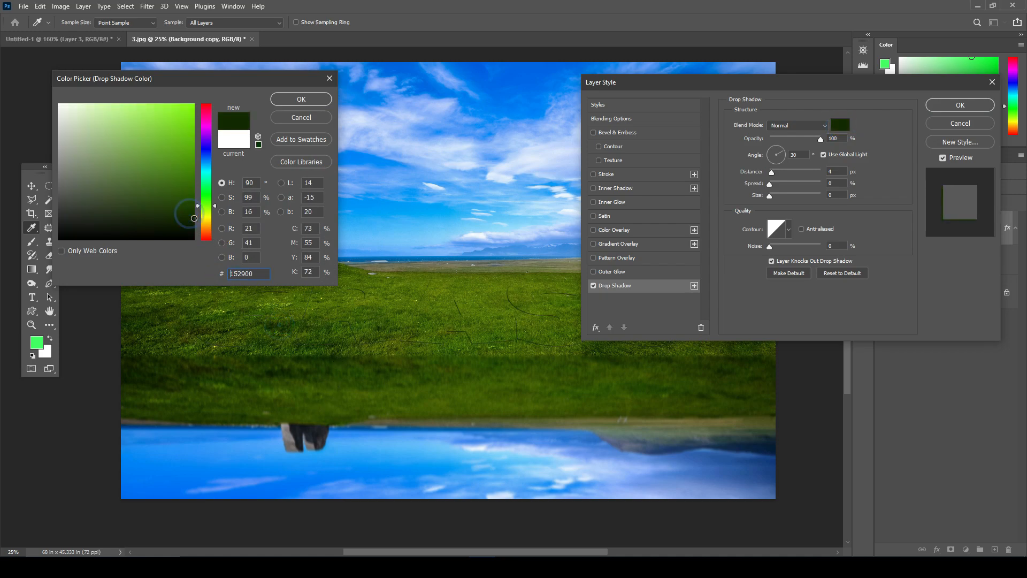
left_click(296, 100)
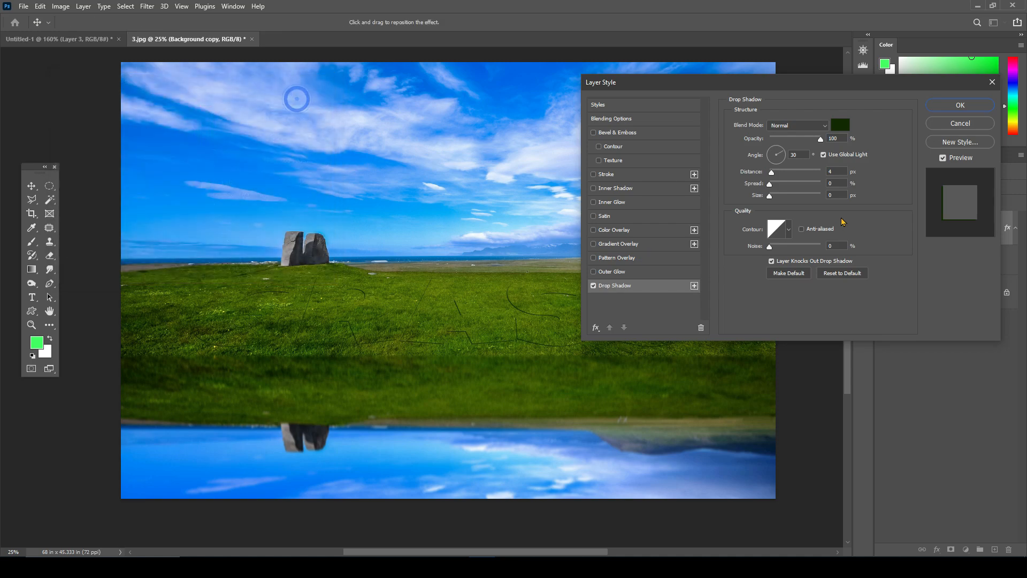
Set the drop shadow's spread to 7% and size to 24 px, increase its distance, and apply the layer style.
scroll(426, 350, "up", 1)
scroll(426, 351, "up", 3)
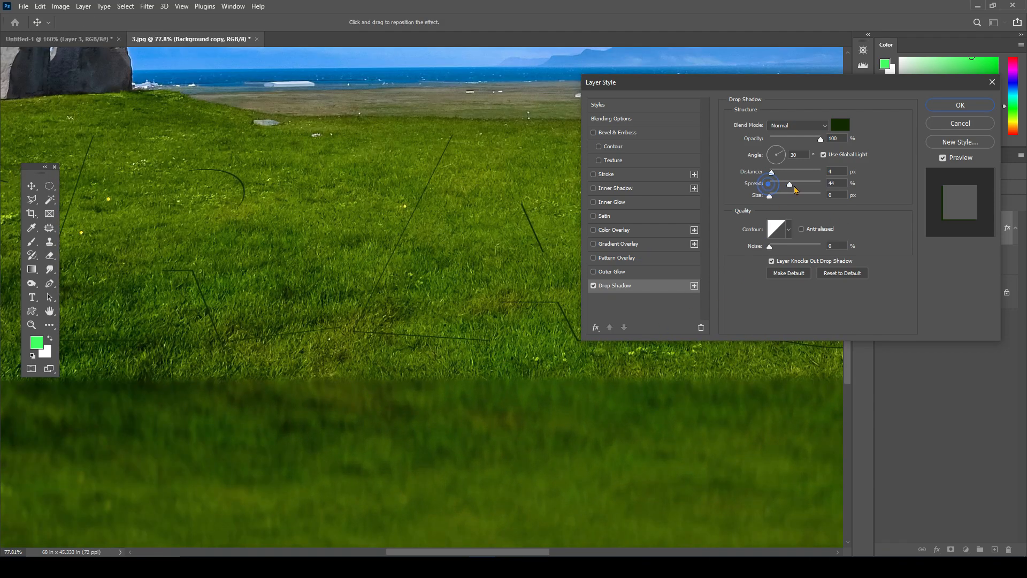
left_click_drag(769, 185, 824, 195)
left_click_drag(771, 197, 780, 193)
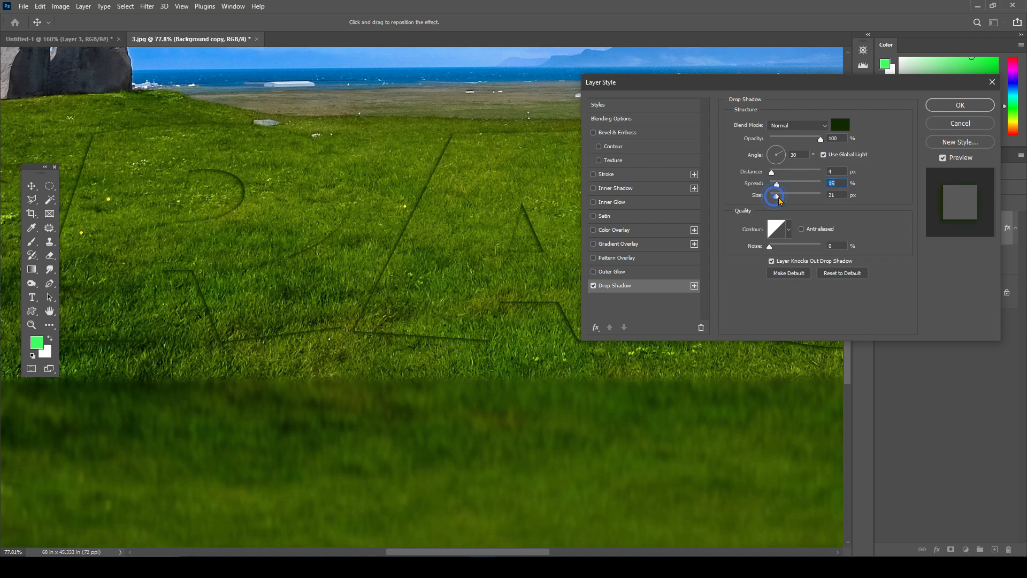
left_click_drag(778, 196, 772, 185)
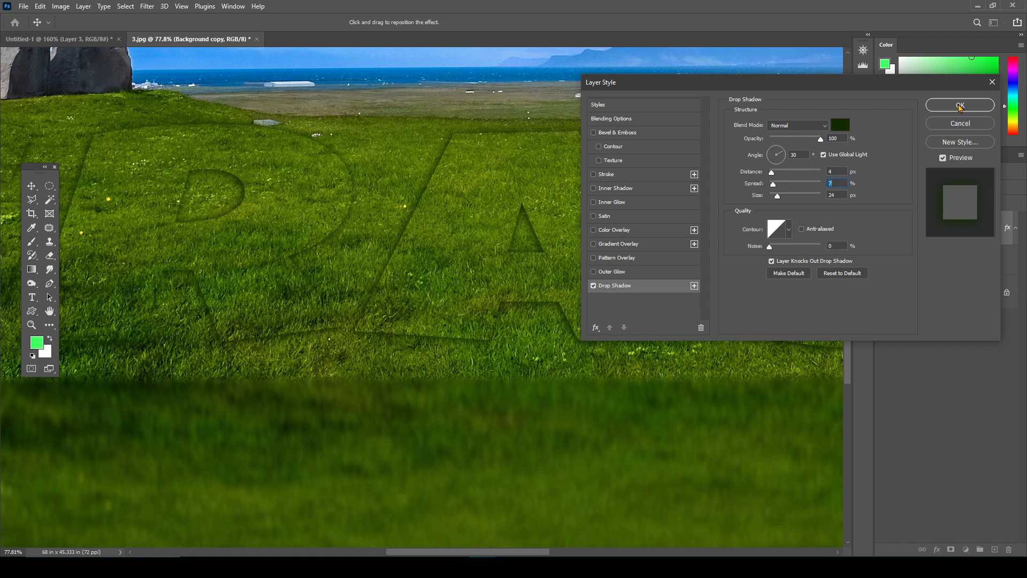
left_click(820, 139)
mouse_move(771, 175)
left_mouse_down()
mouse_move(801, 176)
mouse_move(780, 182)
mouse_move(789, 177)
left_mouse_up()
left_click(959, 106)
scroll(619, 313, "down", 4)
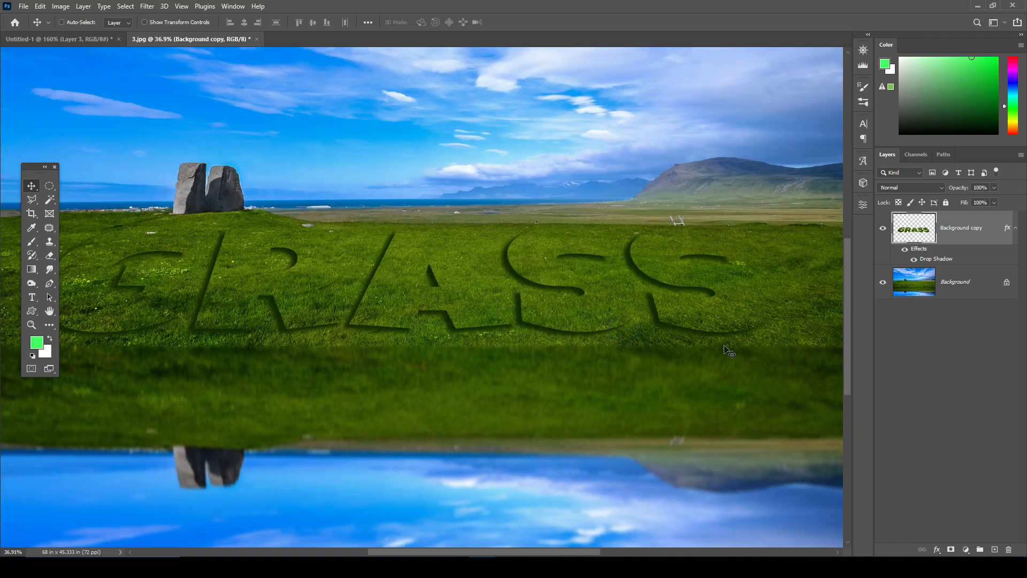
left_click_drag(363, 345, 400, 353)
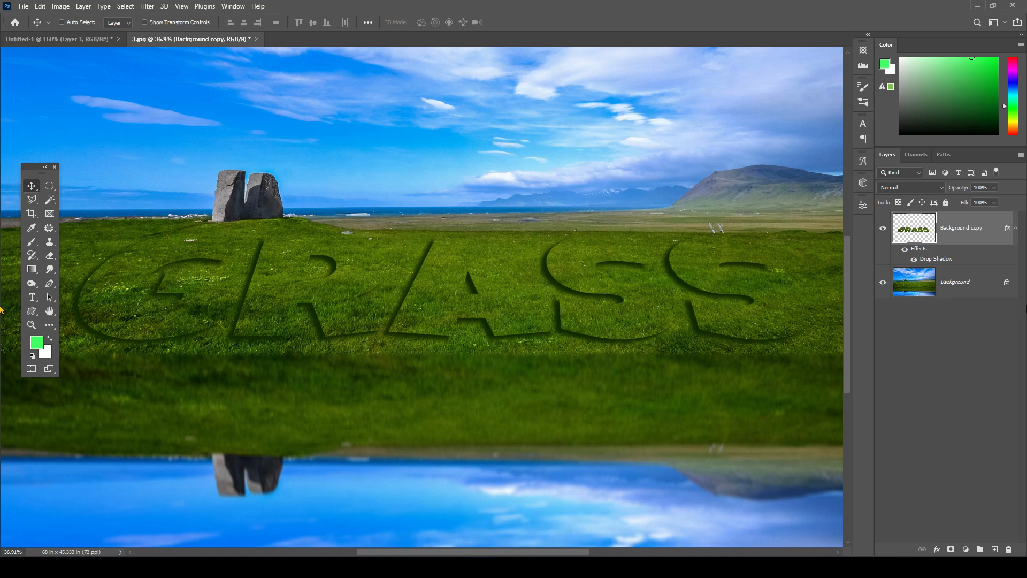
Enable Stroke and Bevel & Emboss in the merged GRASS lettering's layer style, trying Texture and switching it back off.
left_click(916, 251)
double_click(915, 251)
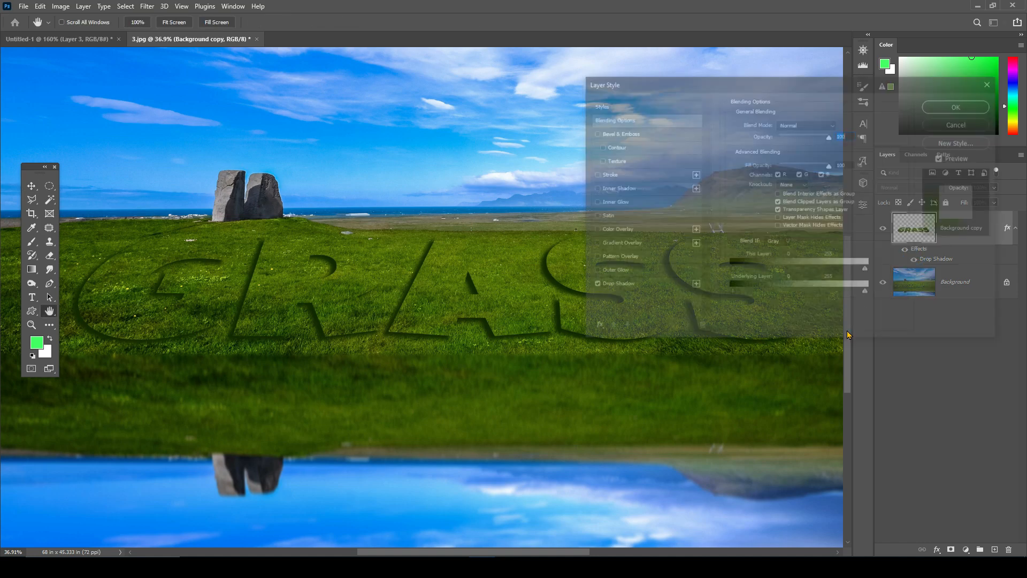
left_click(593, 175)
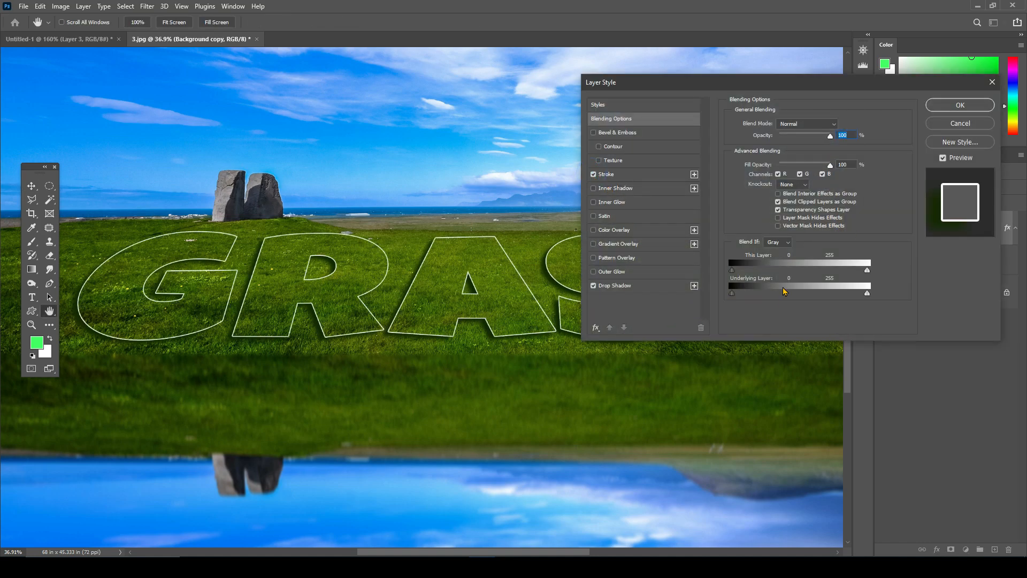
left_click(613, 161)
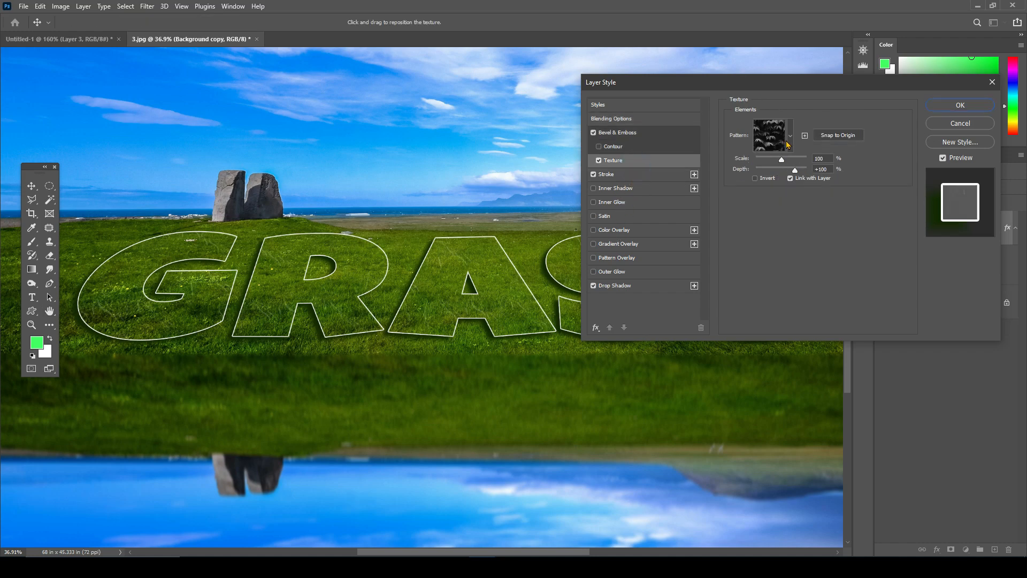
left_click(598, 162)
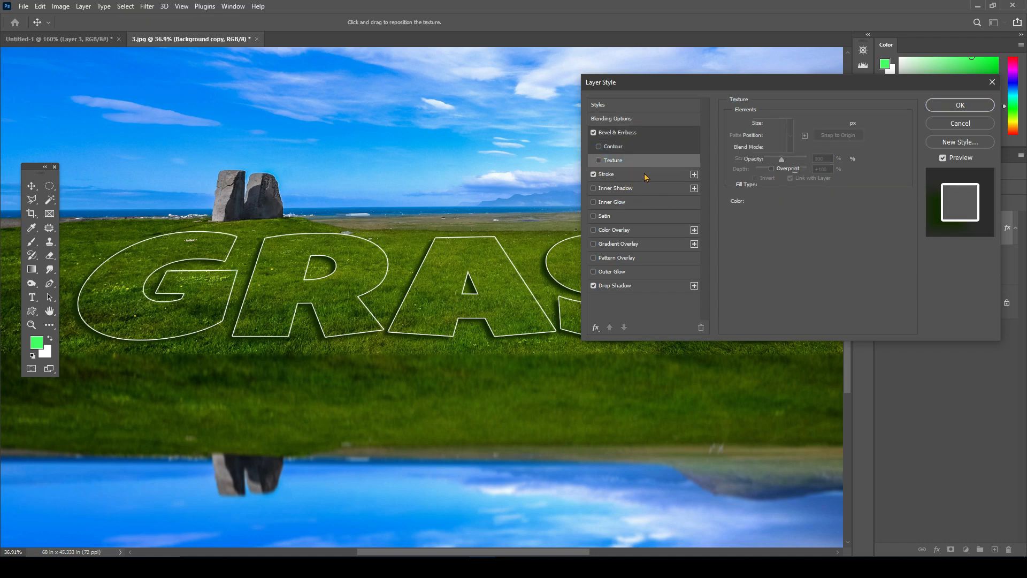
Colour the lettering's stroke dark green #223b02, sampled from the grass in the photo.
left_click(610, 174)
left_click(754, 203)
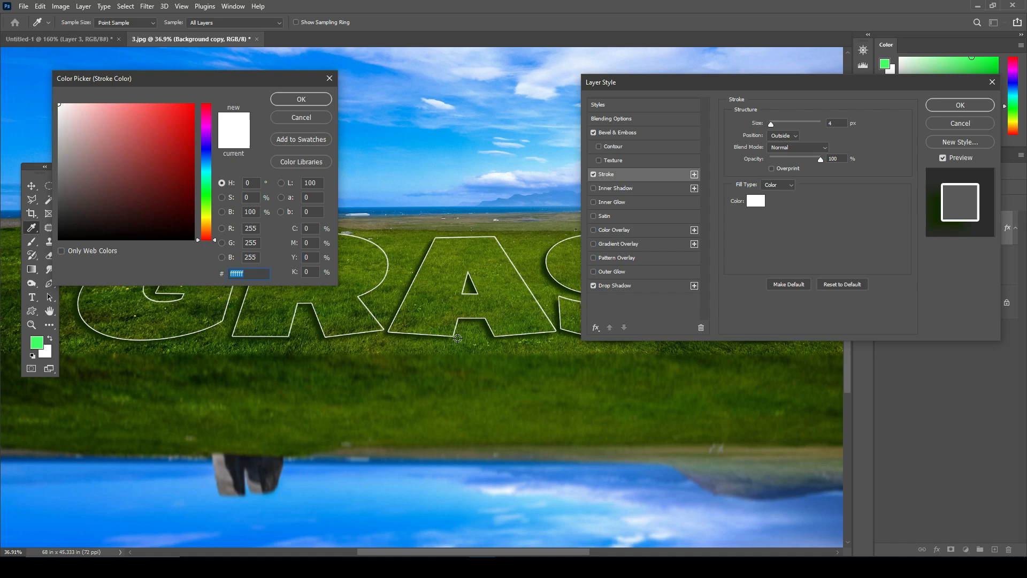
left_click(384, 300)
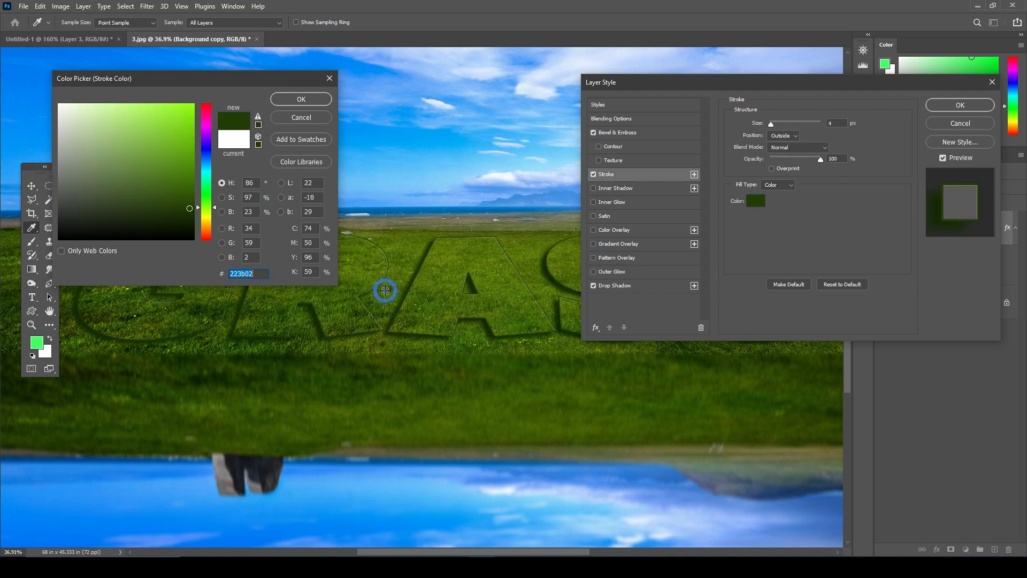
left_click(297, 99)
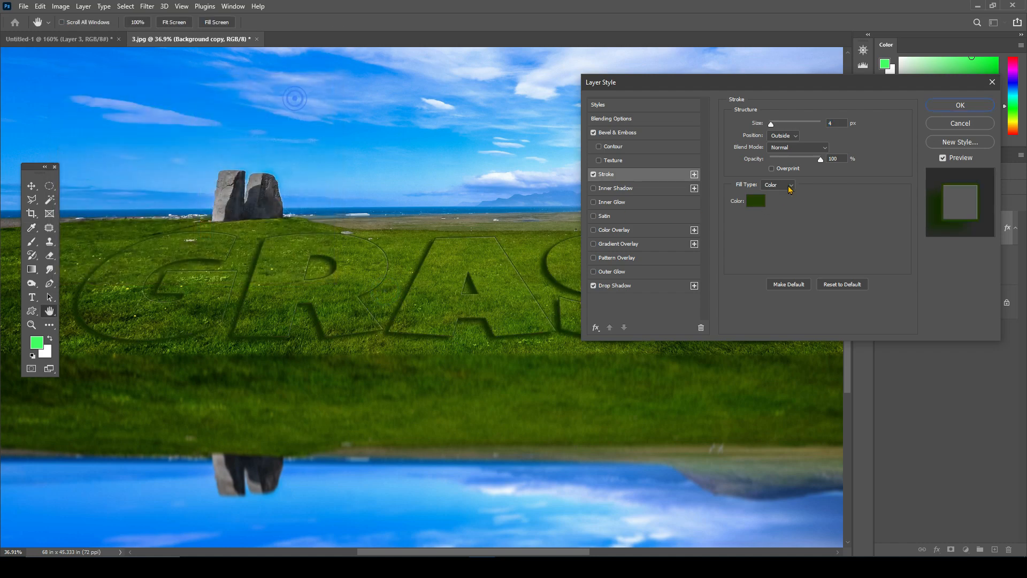
Set the stroke's size to 16 px, try Multiply, choose Overlay blending instead, and apply the layer style, inspecting the letters up close.
left_click_drag(774, 127, 780, 129)
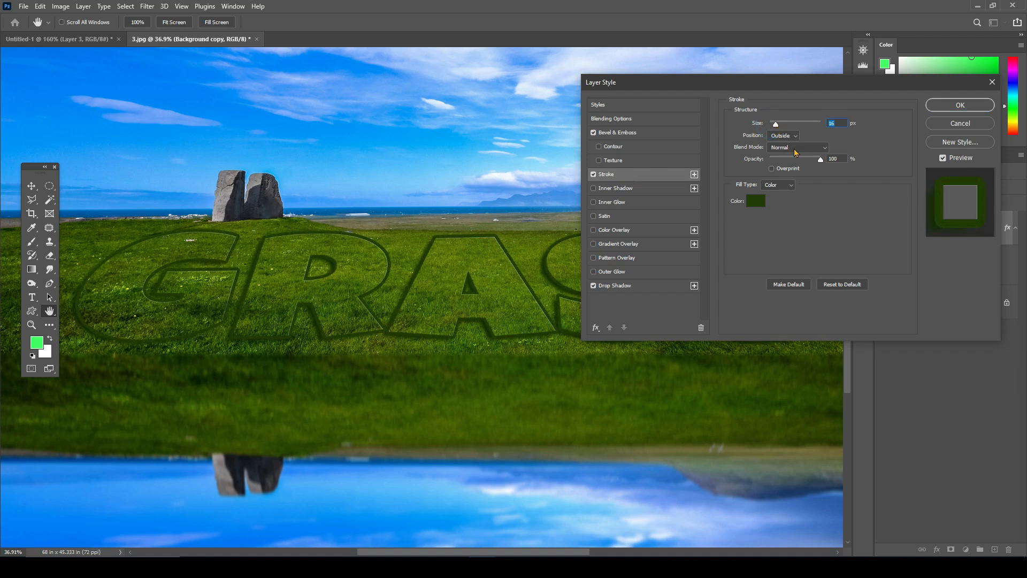
left_click(795, 148)
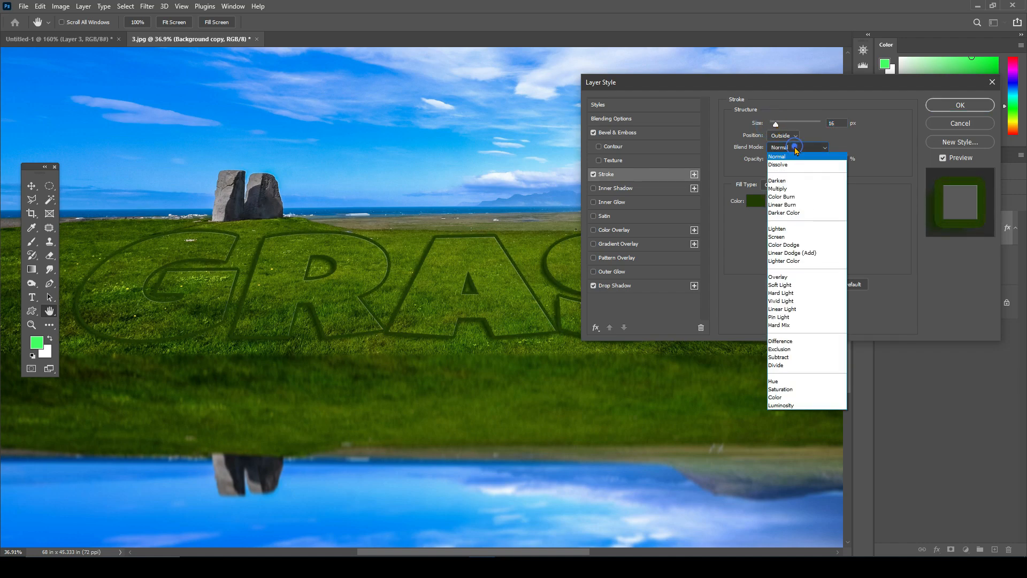
left_click(789, 190)
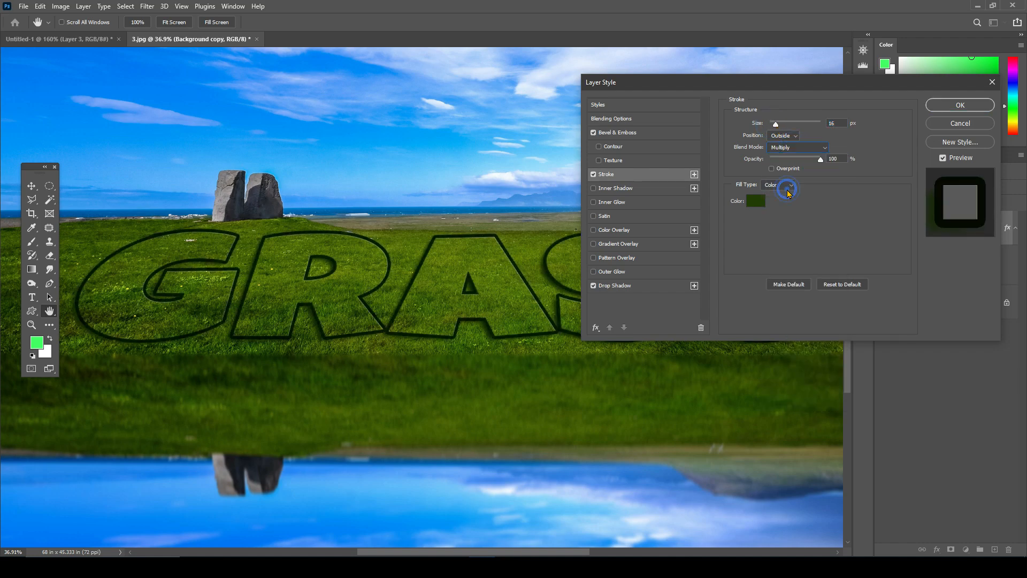
left_click(792, 147)
left_click(785, 277)
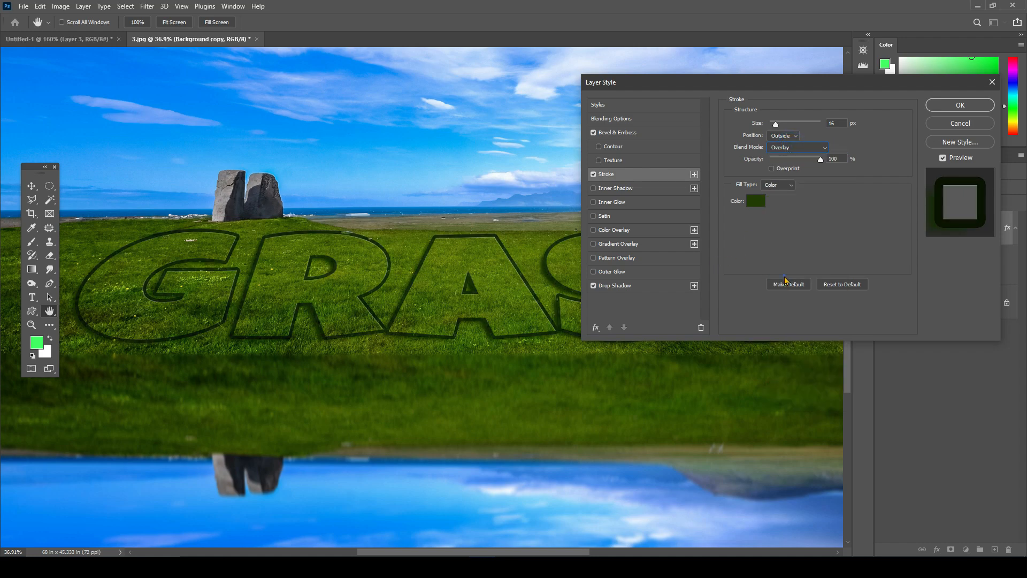
left_click(960, 105)
scroll(497, 290, "up", 8)
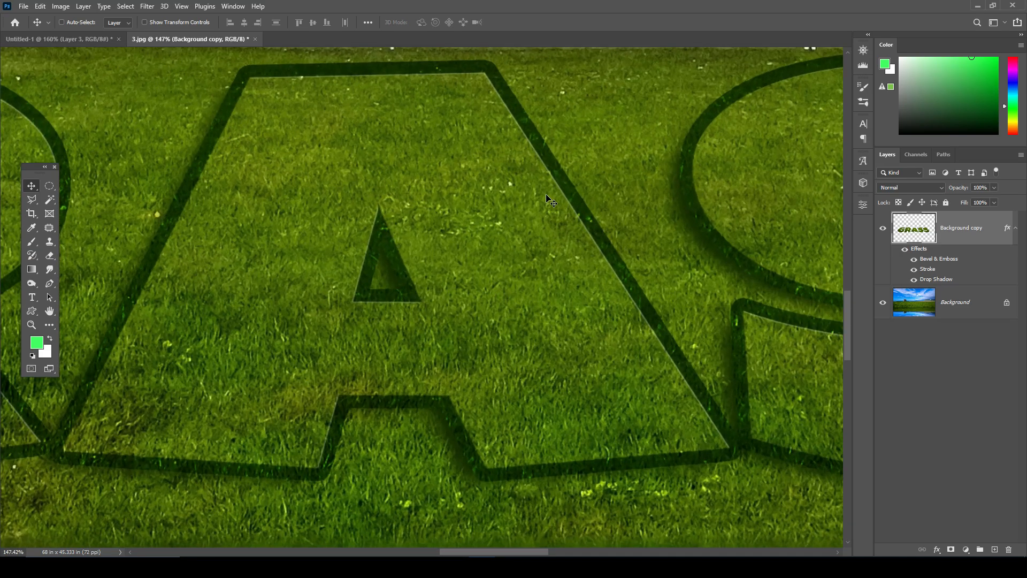
left_click_drag(499, 180, 516, 215)
scroll(305, 345, "down", 8)
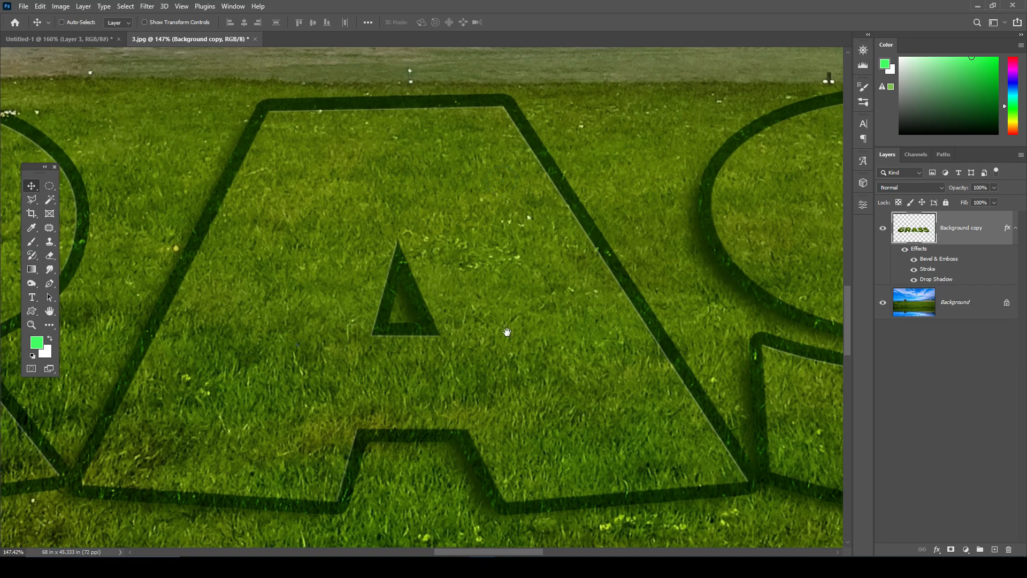
scroll(332, 473, "down", 2)
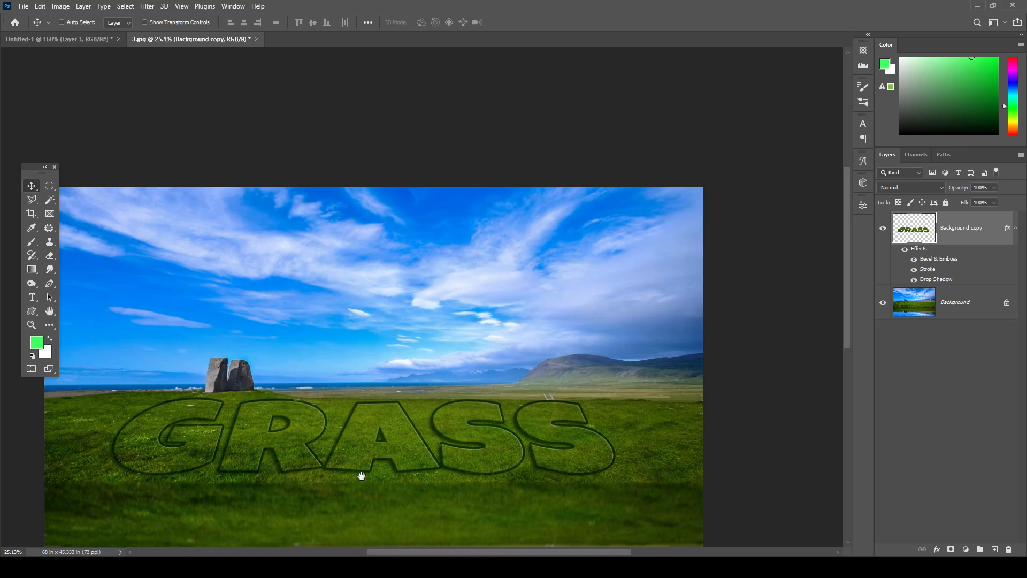